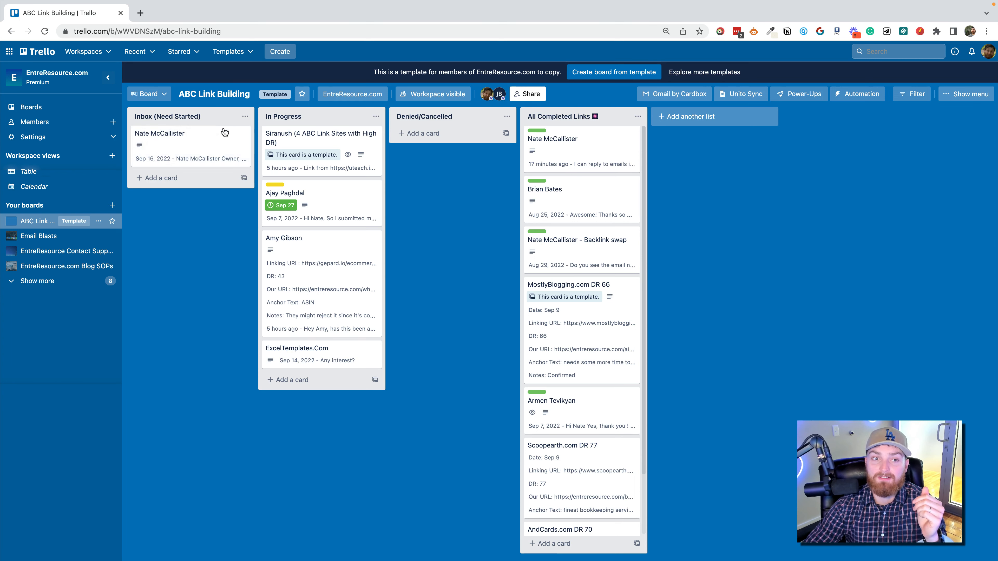
Open the first card in All Completed Links and view its "Trello + Cardbox!" email thread, reply editor and Gmail page.
left_click_drag(220, 157, 200, 118)
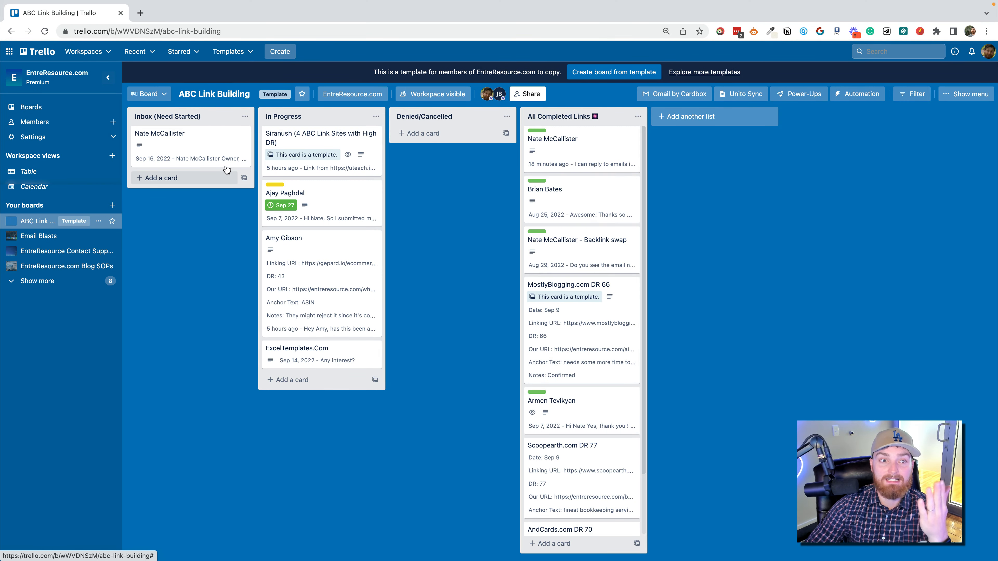
left_click(583, 154)
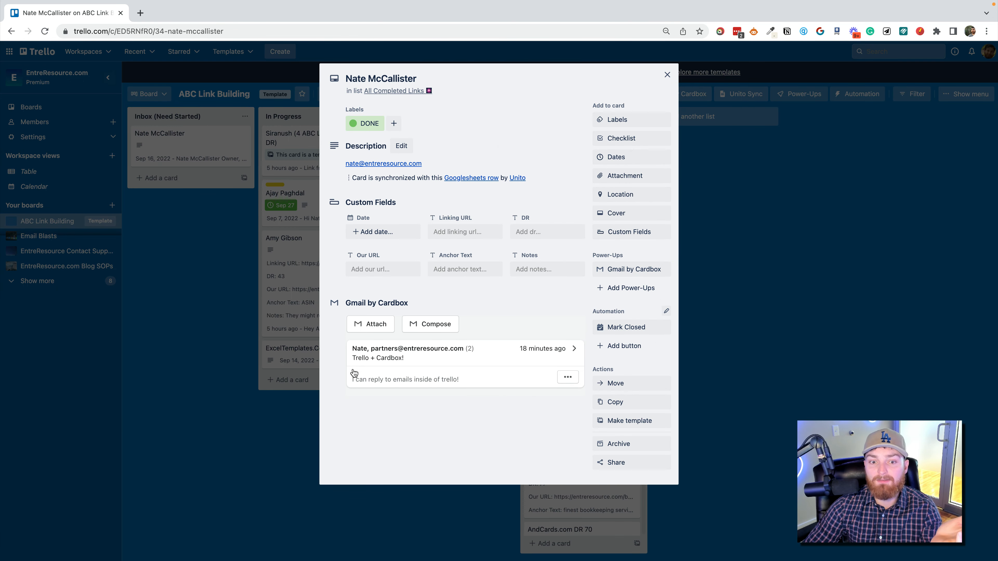
left_click(518, 359)
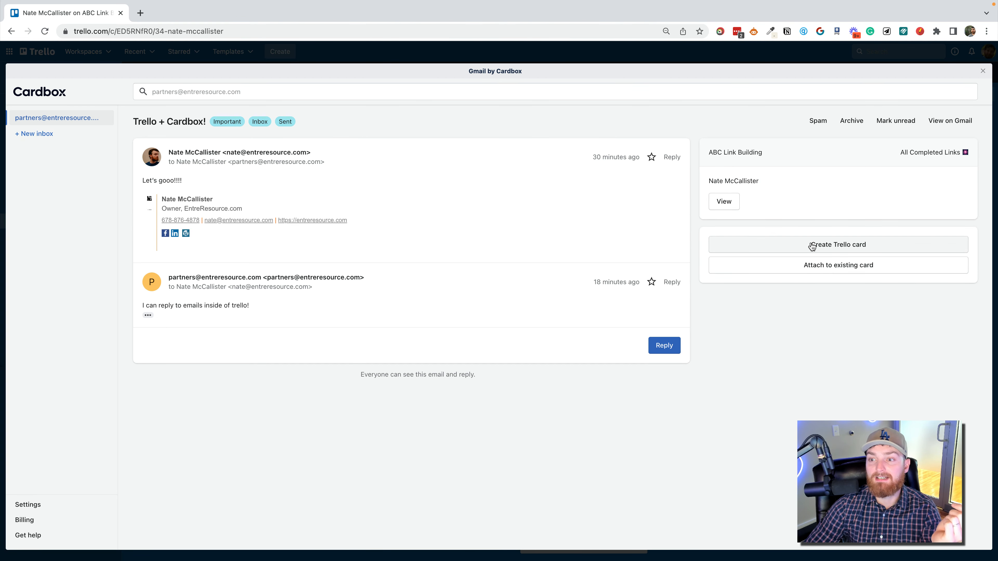
left_click(664, 346)
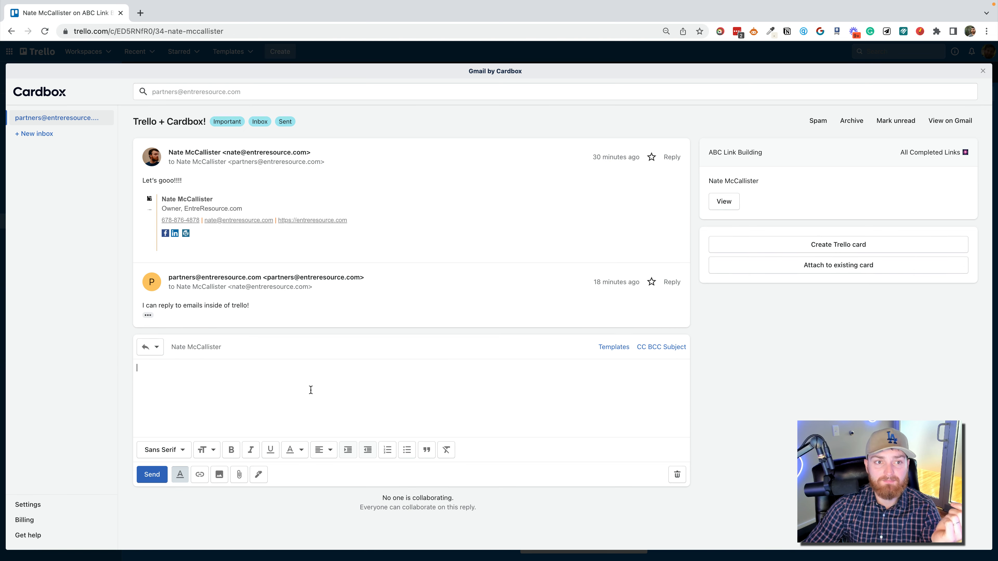
left_click(934, 125)
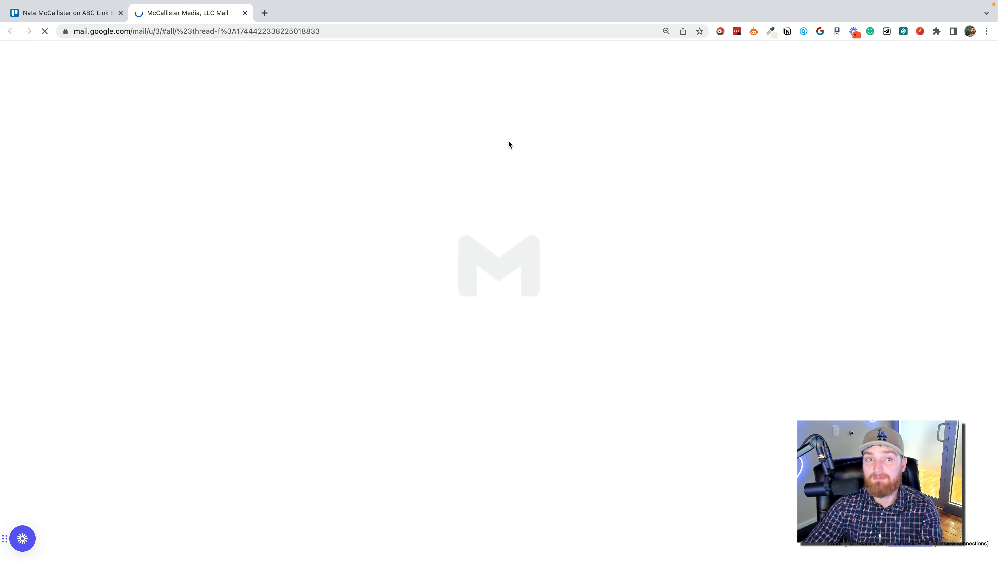
left_click(94, 16)
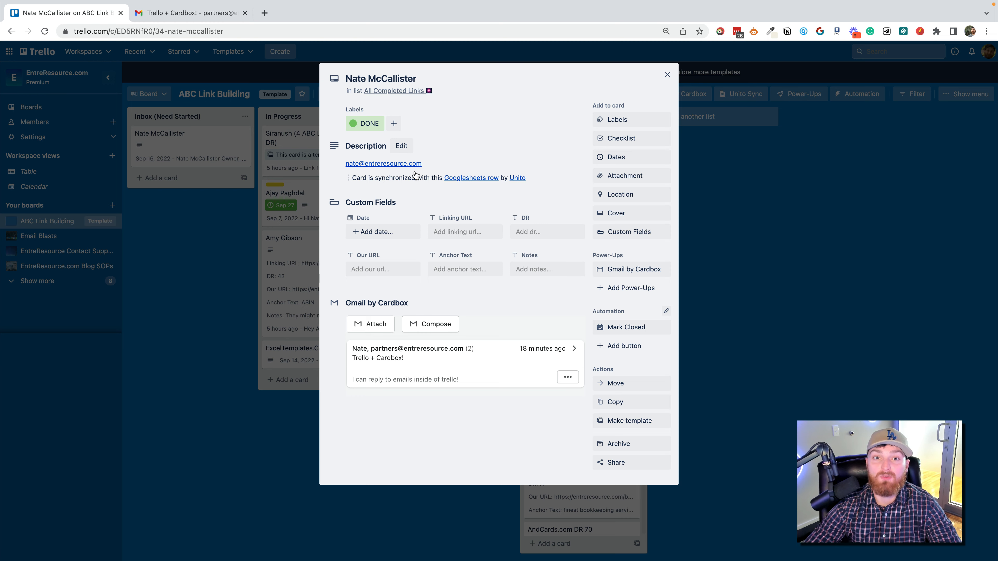
Examine the card's description editor, label choices and checklist options without saving any change.
left_click(401, 146)
key("super+a")
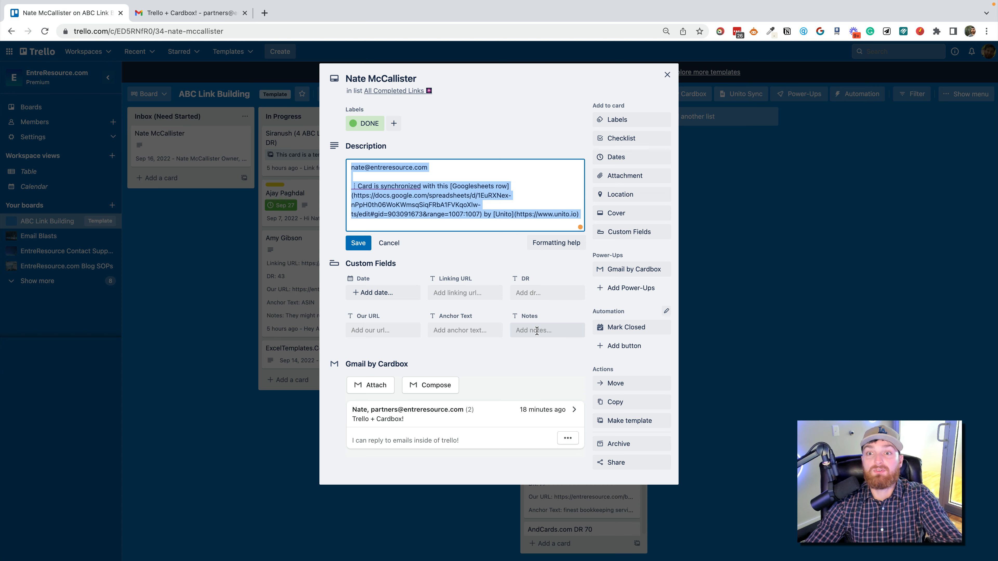
left_click(623, 120)
left_click(575, 125)
left_click(621, 138)
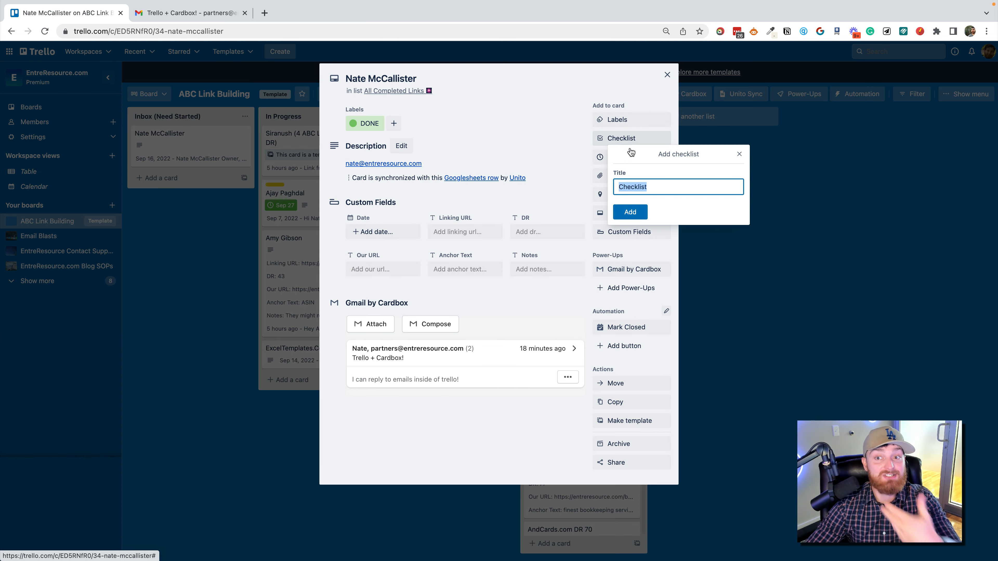
left_click(570, 169)
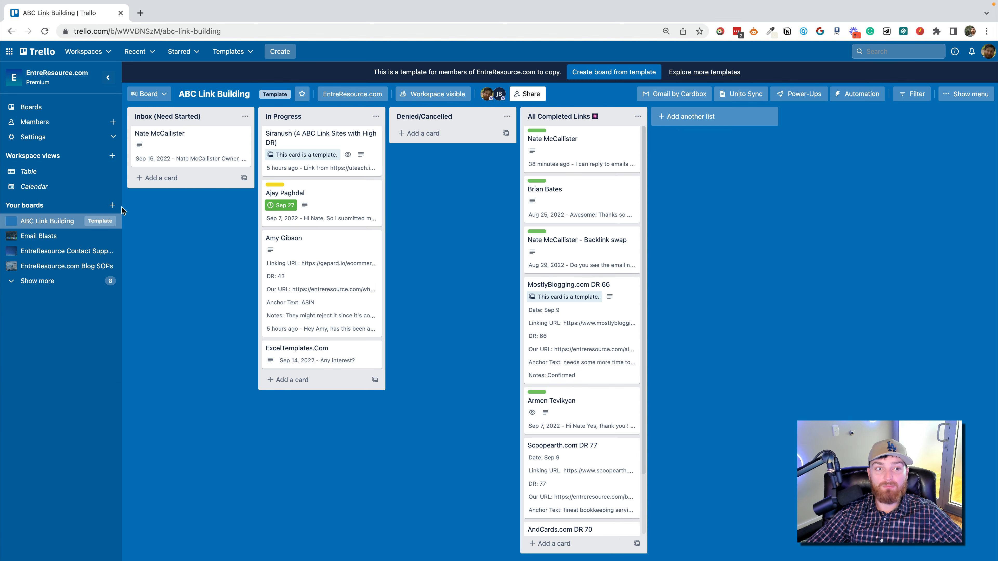
Create a board titled "Demo for YouTube" with Workspace visibility.
left_click(112, 206)
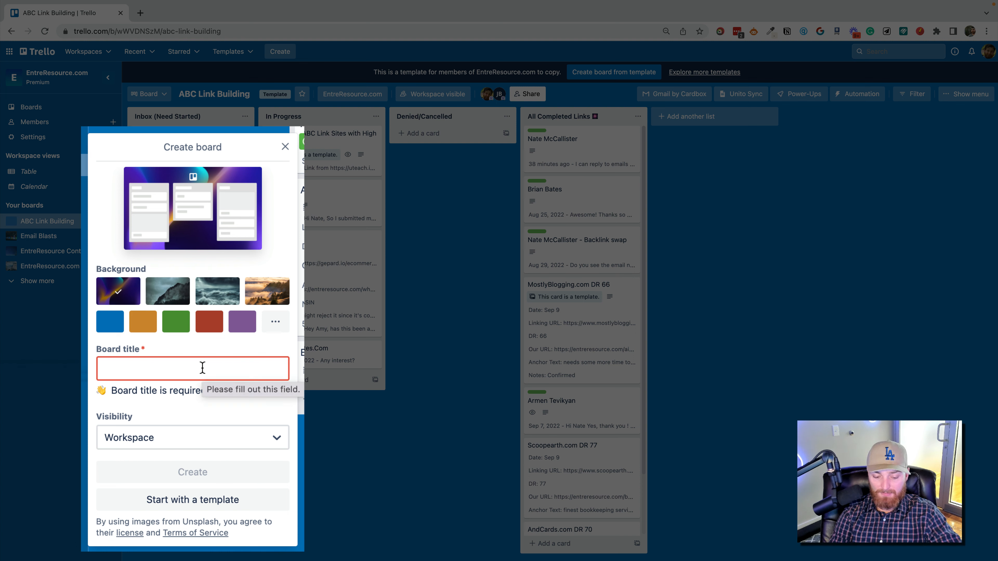
type("Demo for")
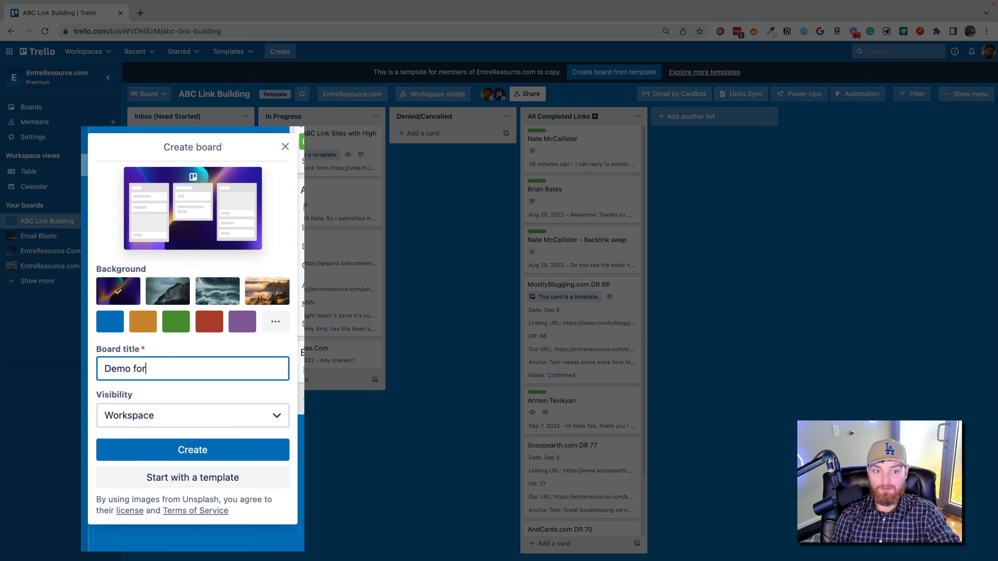
type(" YouTu")
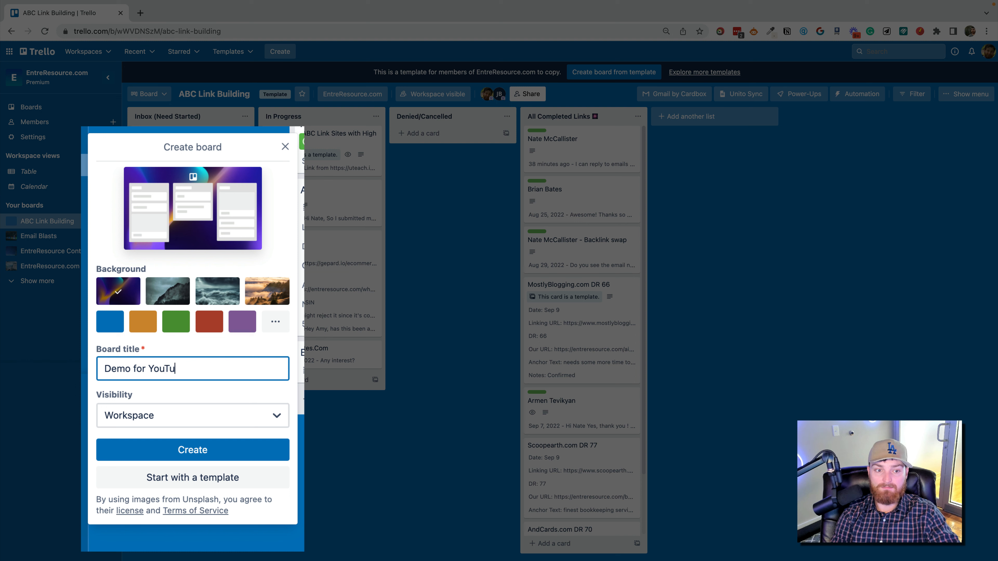
type("be")
left_click(208, 422)
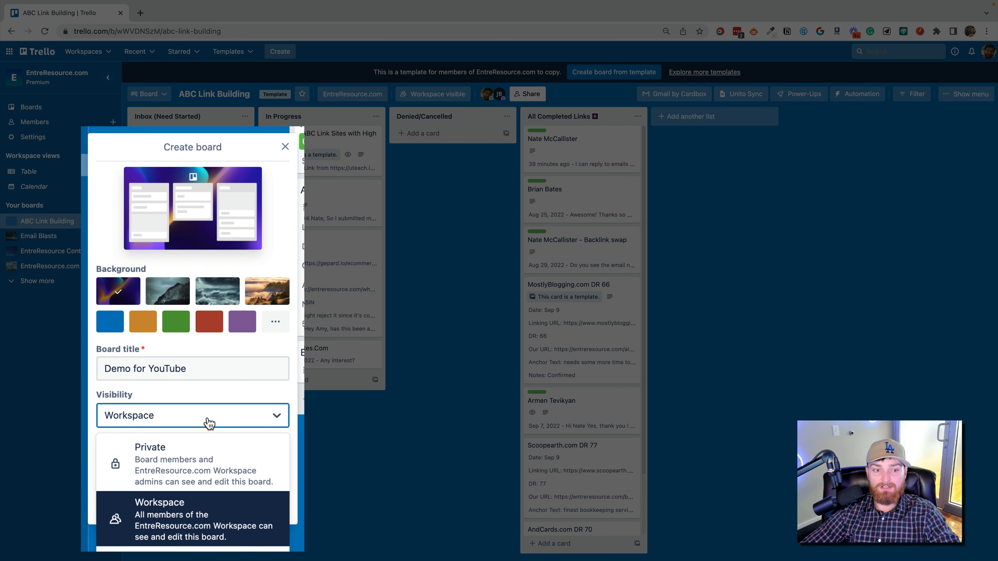
left_click(212, 421)
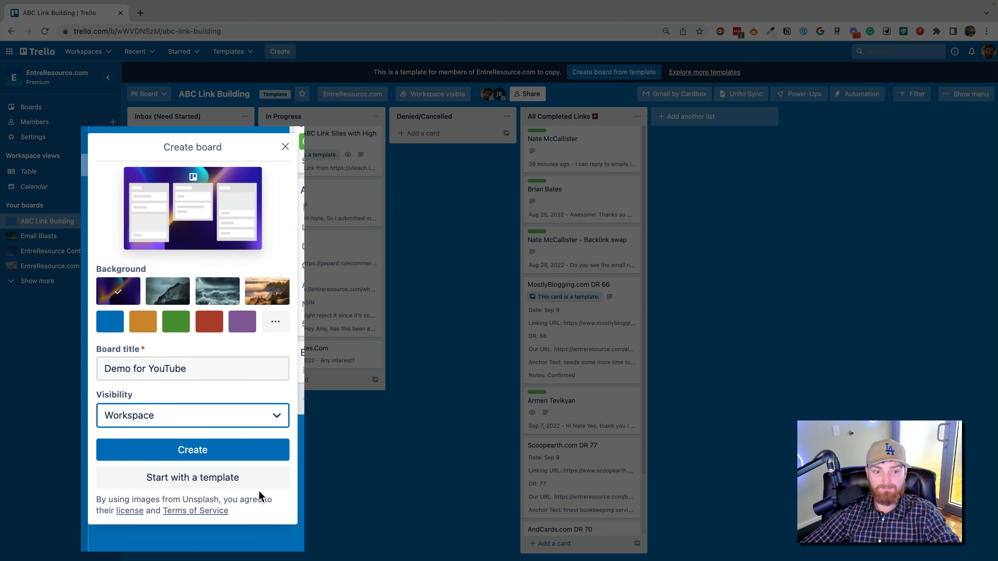
left_click(214, 477)
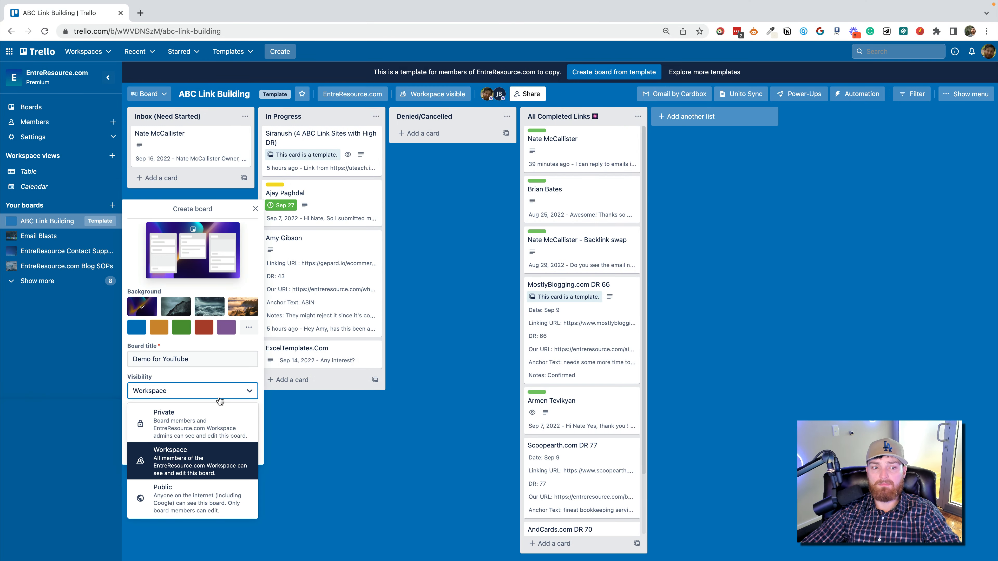
left_click(218, 395)
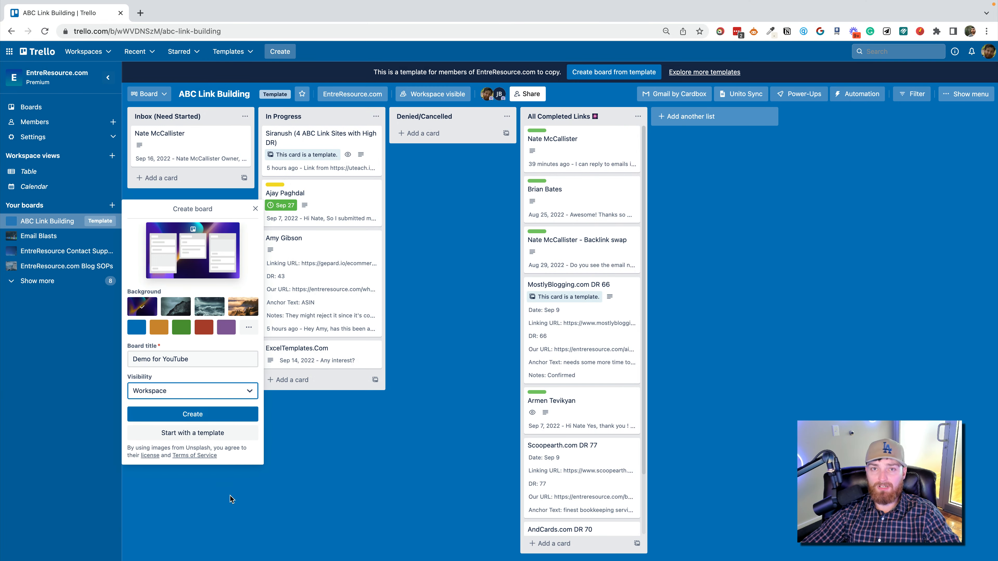
left_click(210, 416)
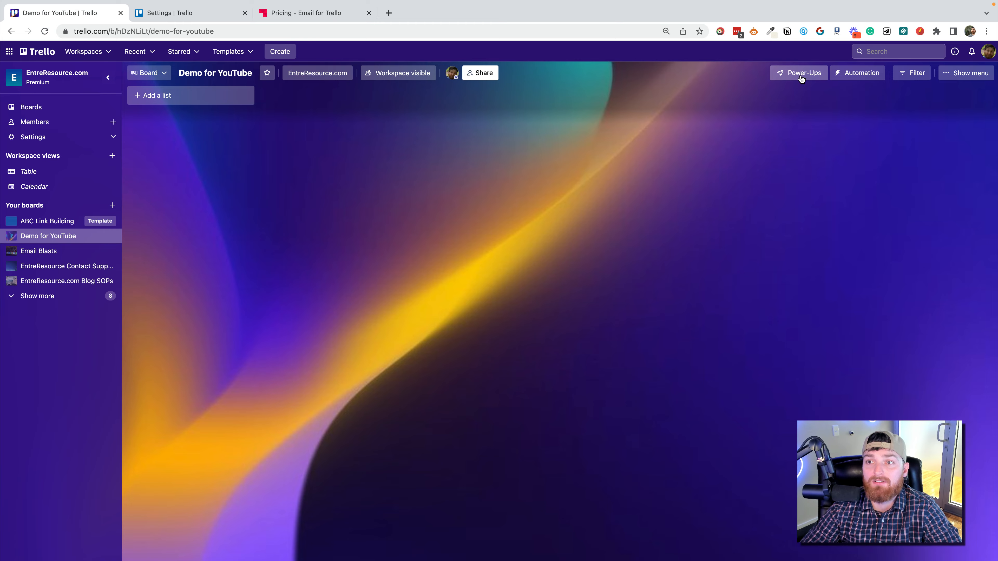
Find the Gmail by Cardbox Power-Up, add it to the Demo for YouTube board and return to the board.
left_click(802, 75)
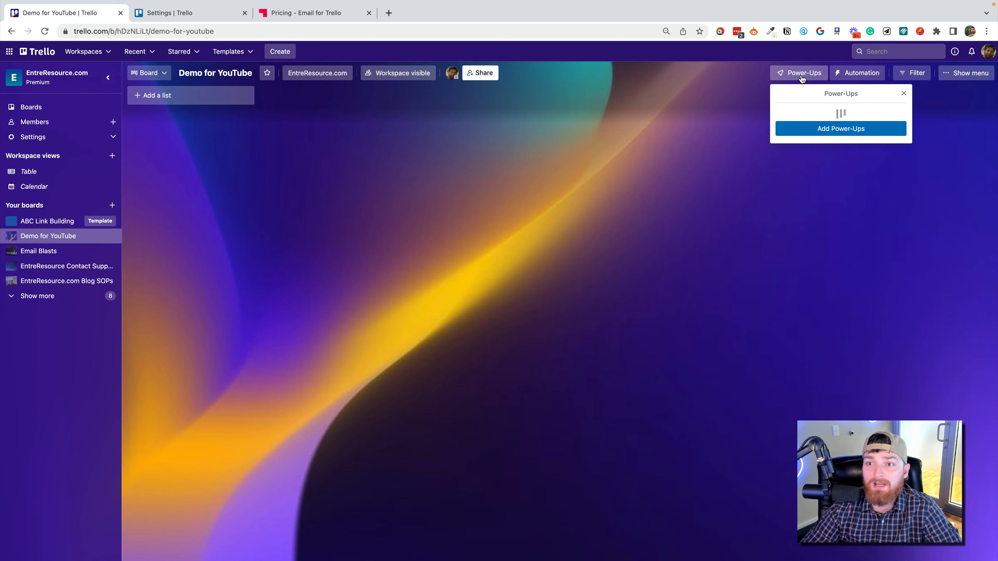
left_click(847, 241)
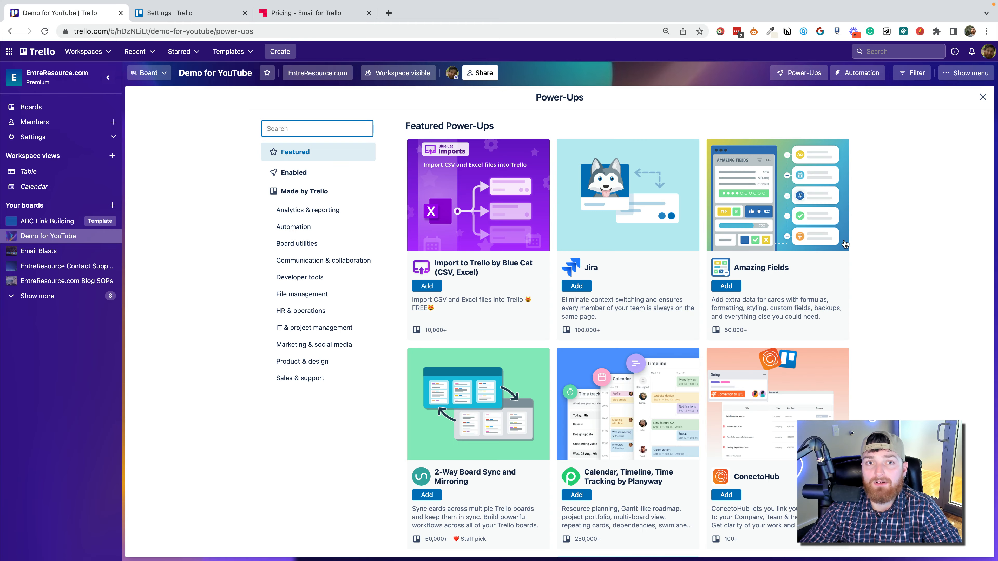
type("cardbo")
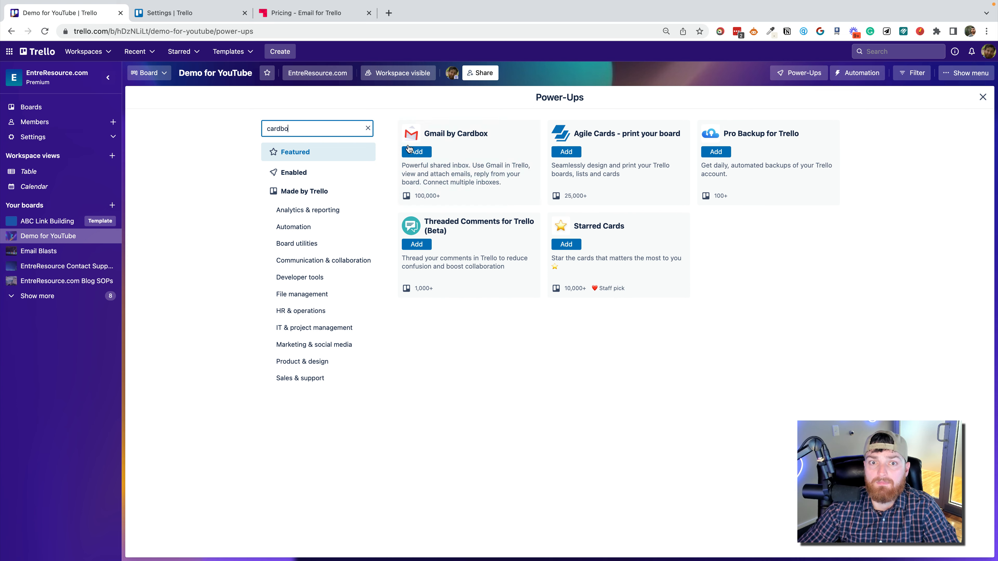
left_click(413, 151)
left_click(650, 291)
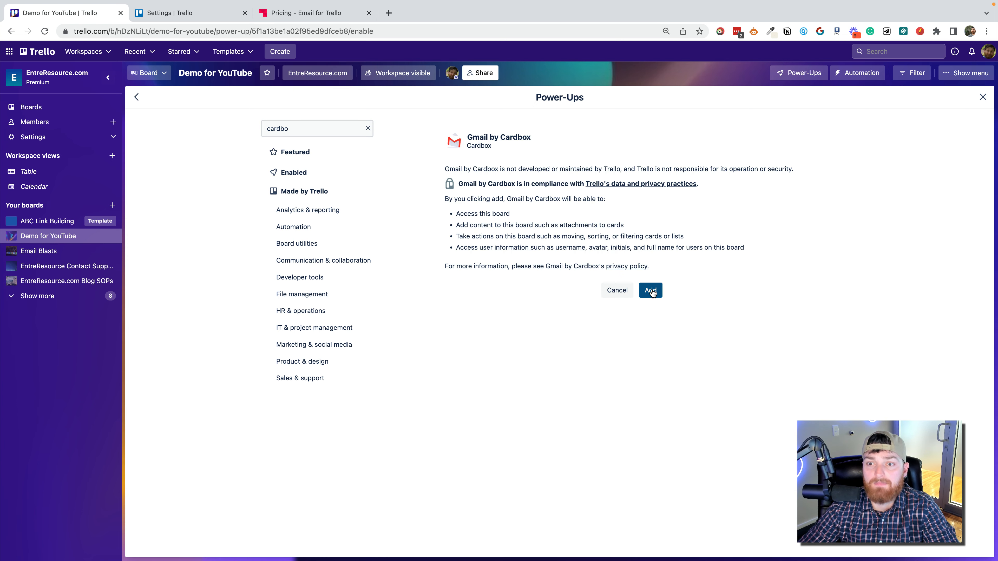
scroll(786, 202, "down", 7)
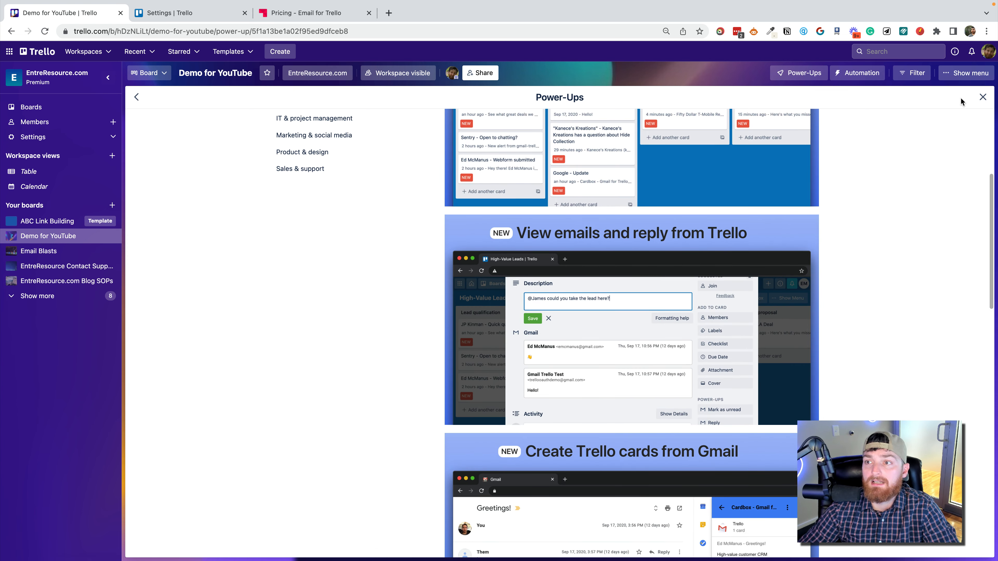
left_click(984, 97)
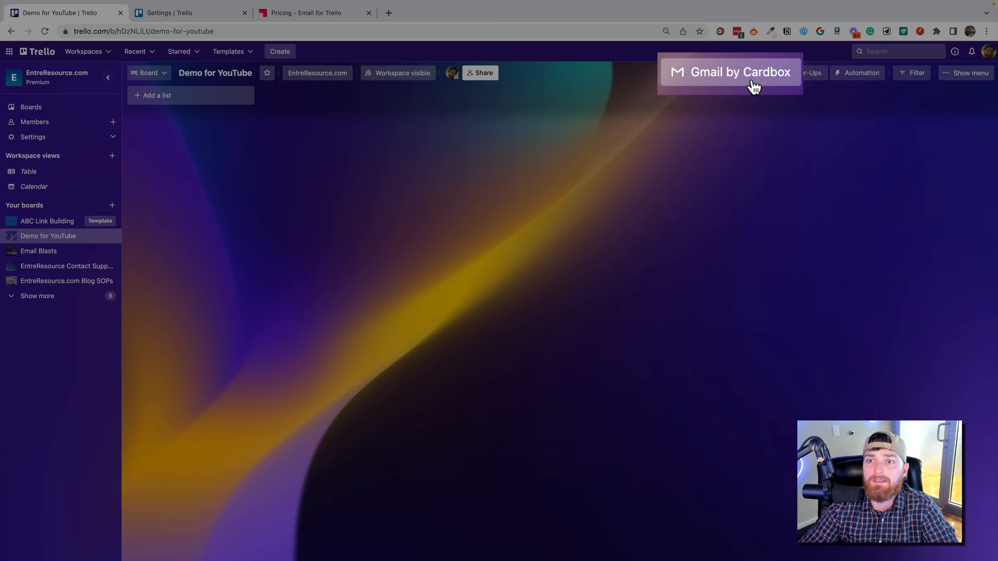
Connect the support Google account as a new Cardbox inbox, allowing it to read, compose and send emails.
left_click(751, 85)
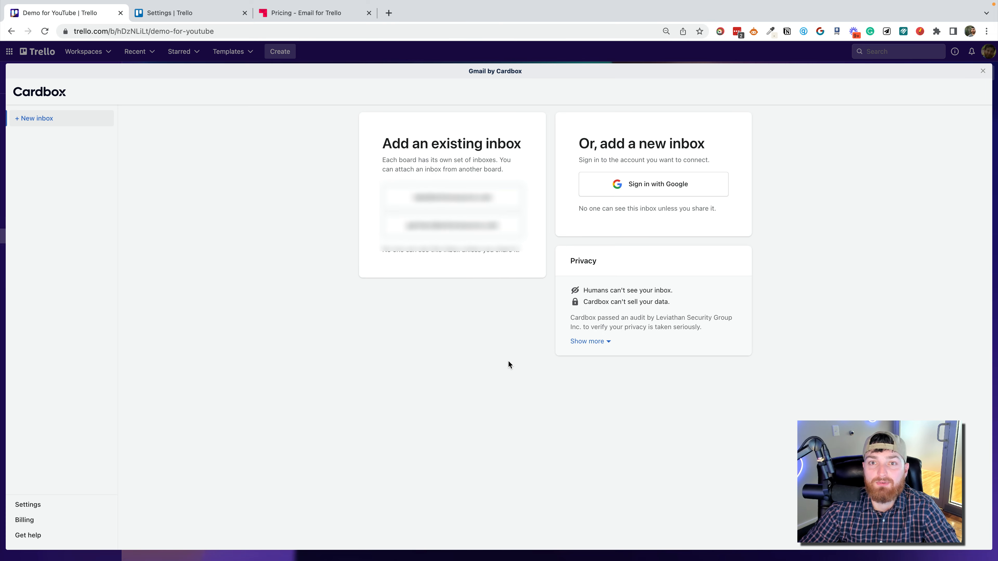
left_click(665, 182)
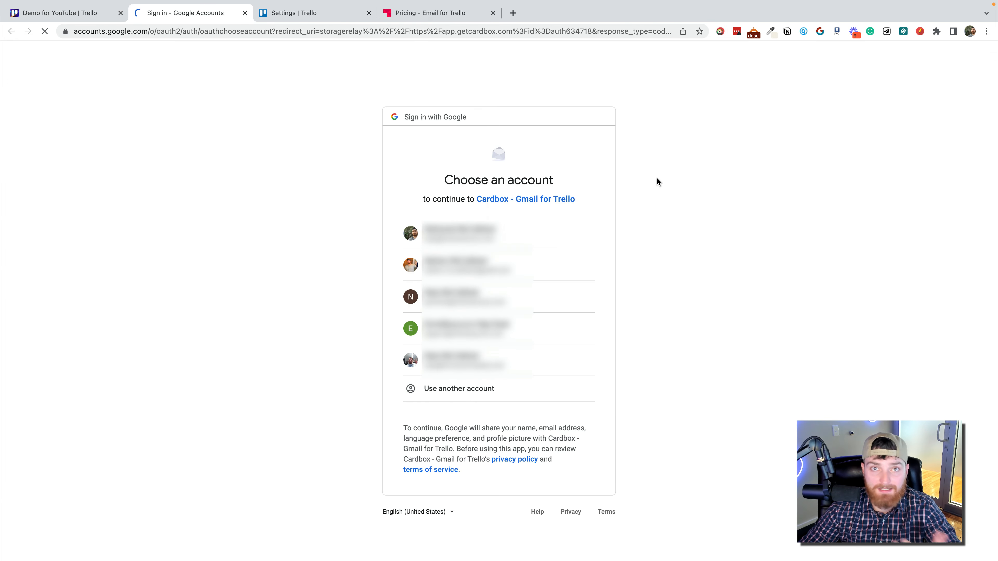
left_click(546, 331)
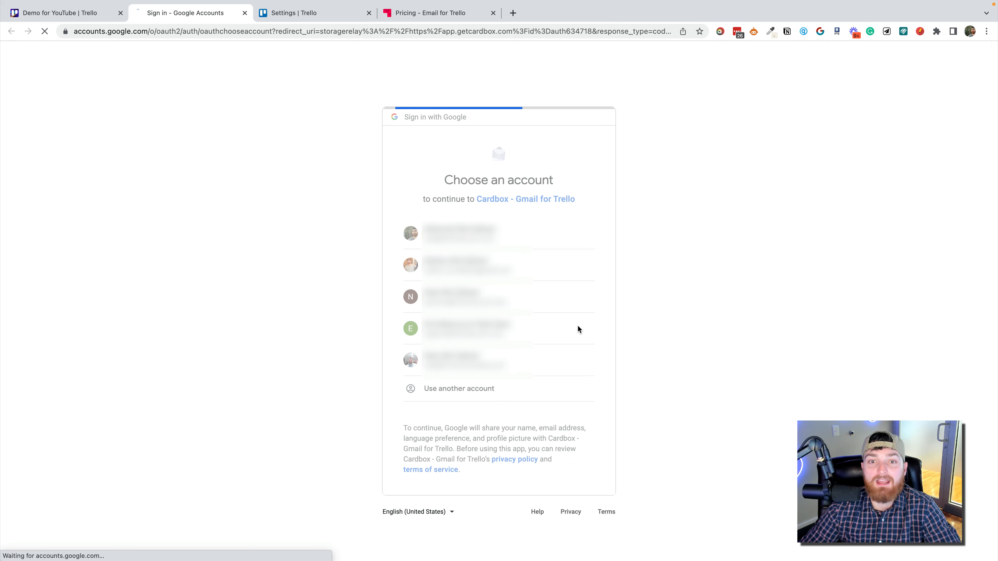
left_click(589, 334)
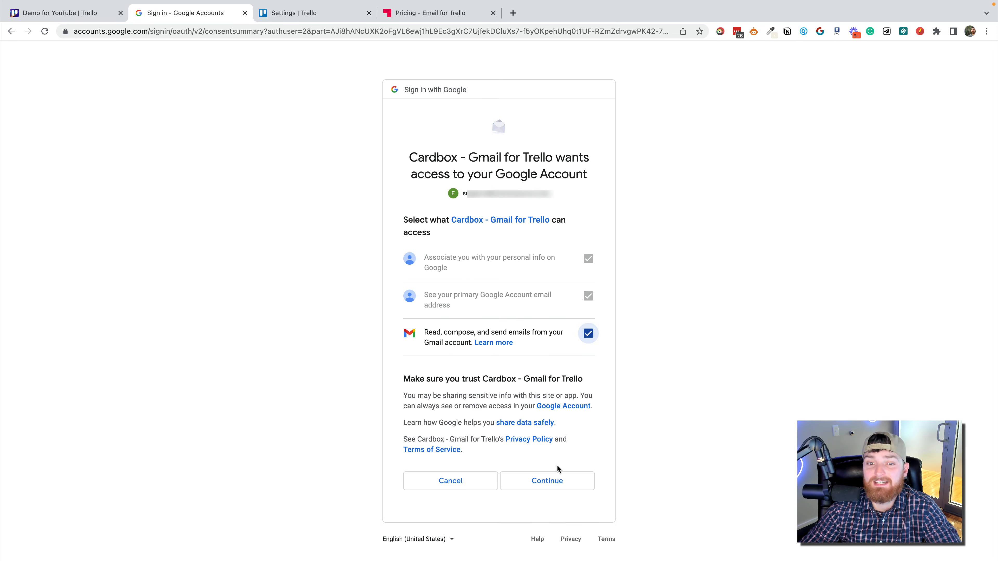
left_click(559, 482)
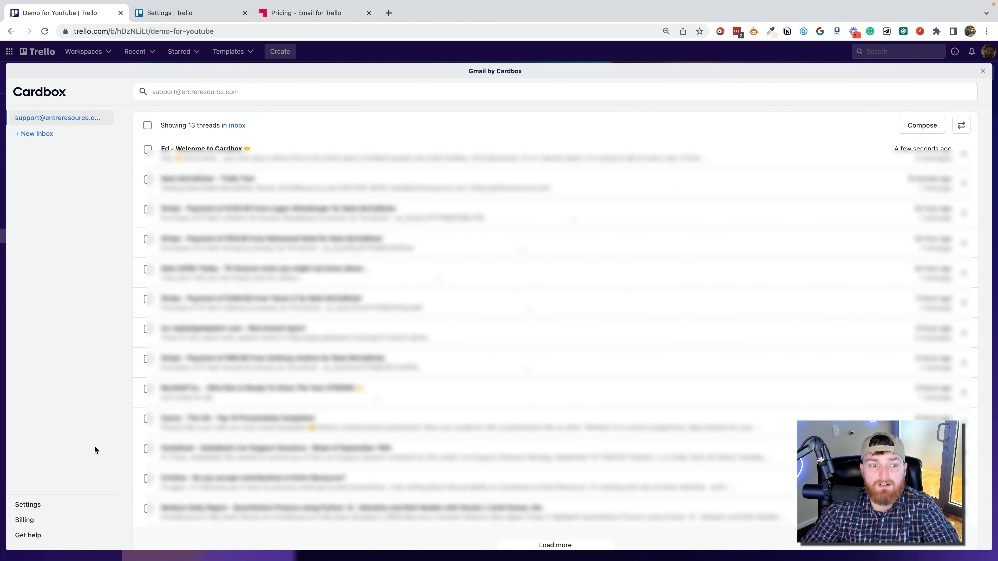
Share the connected inbox in the Cardbox settings so everyone can reply, compose and view the inbox.
left_click(70, 508)
left_click(697, 164)
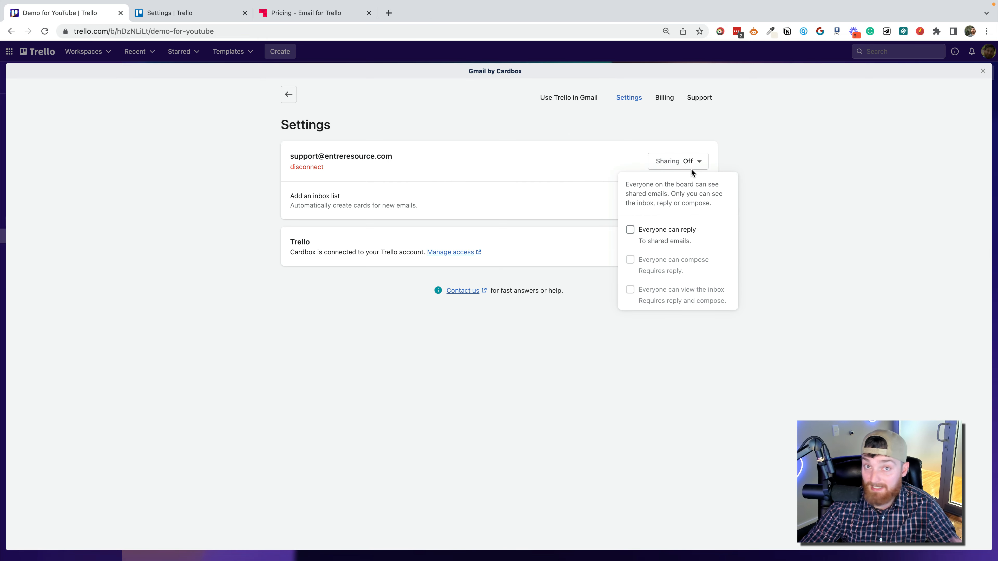
left_click(630, 229)
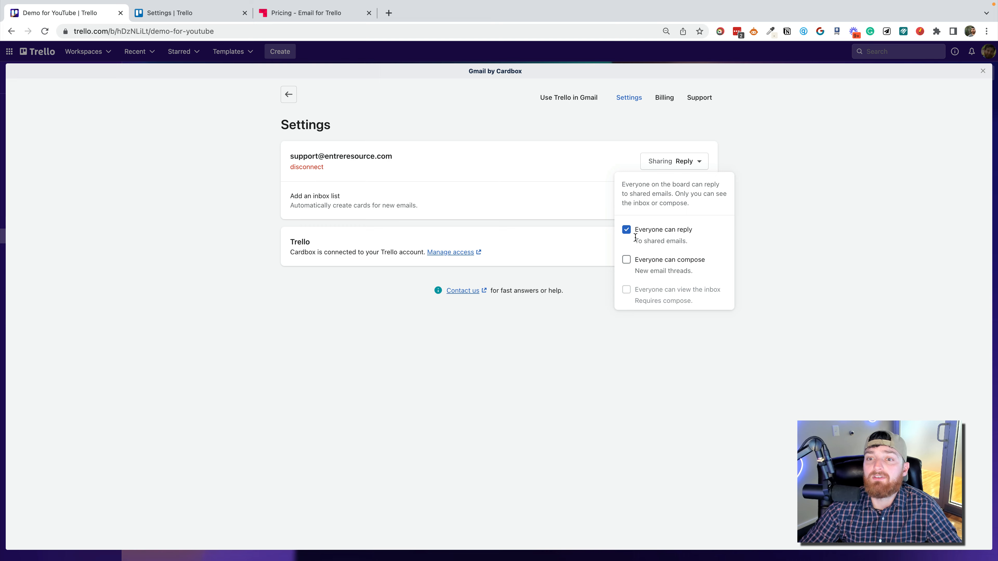
left_click(627, 260)
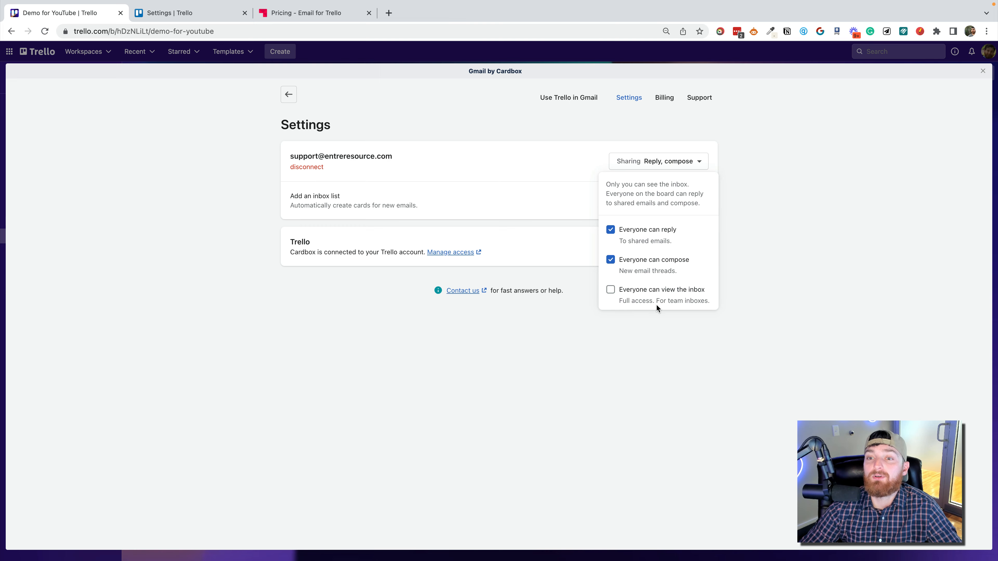
left_click(611, 291)
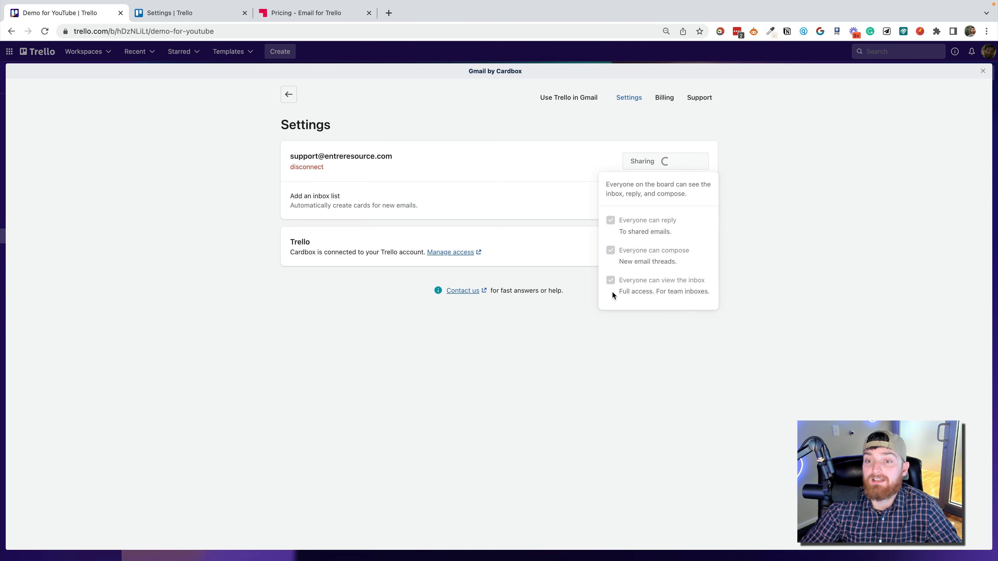
left_click(686, 349)
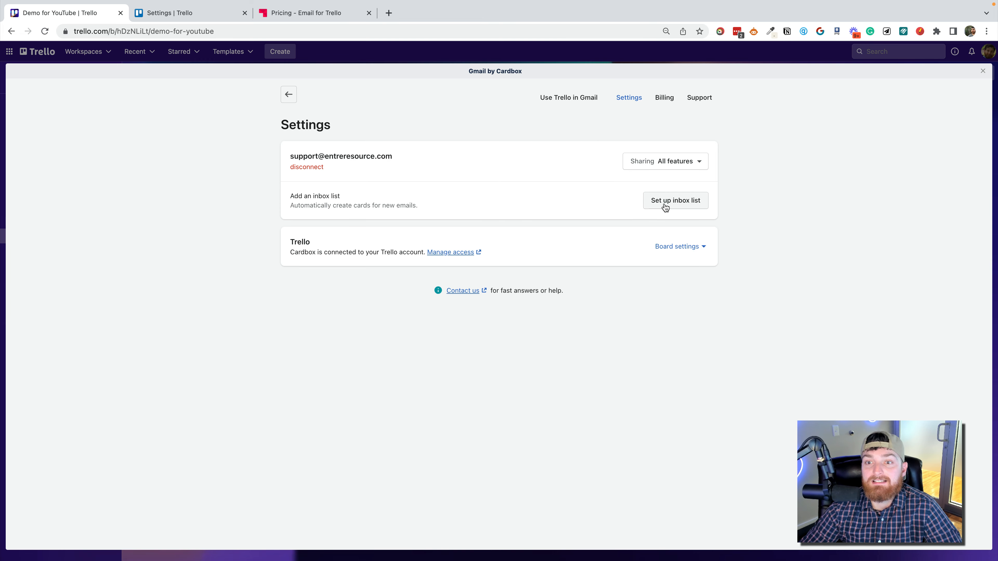
Start setting up an inbox list that creates cards for all new emails, with Sender - subject as the card name format.
left_click(672, 203)
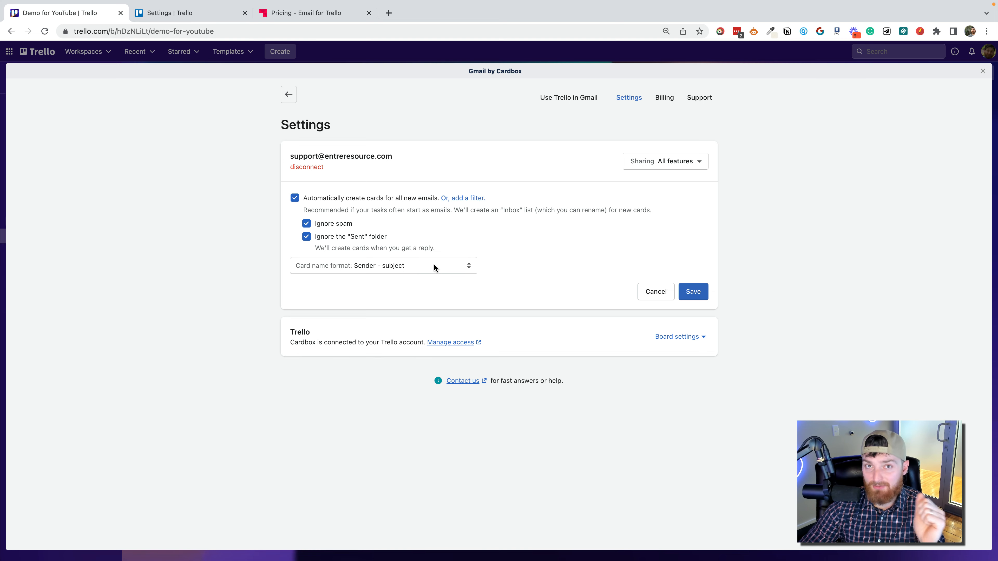
left_click(422, 262)
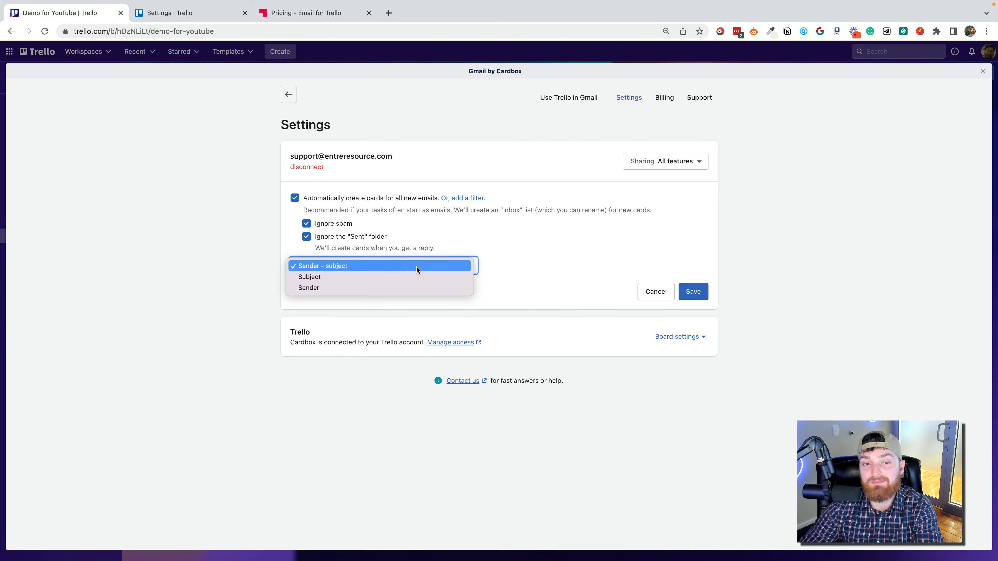
left_click(419, 277)
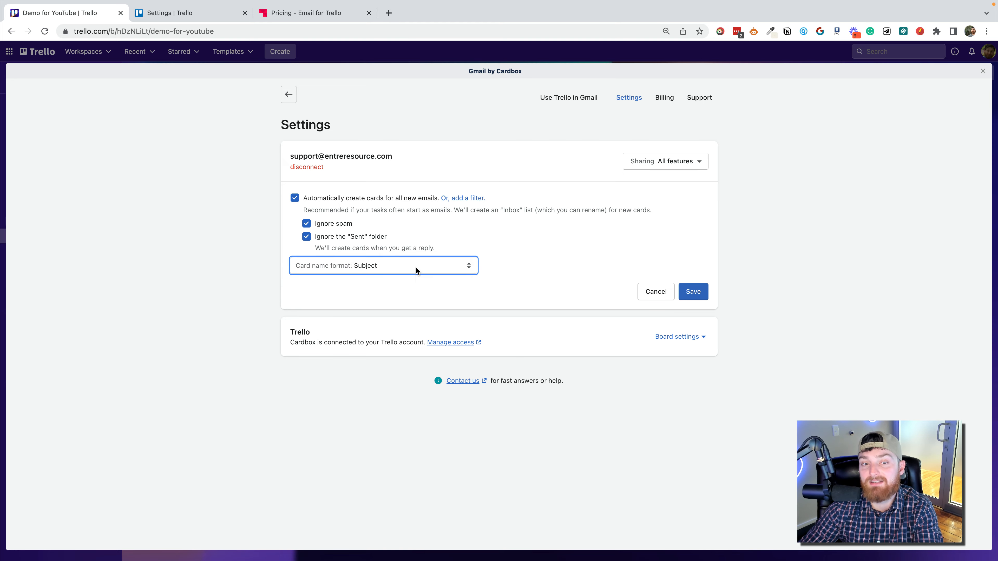
left_click(415, 270)
left_click(407, 254)
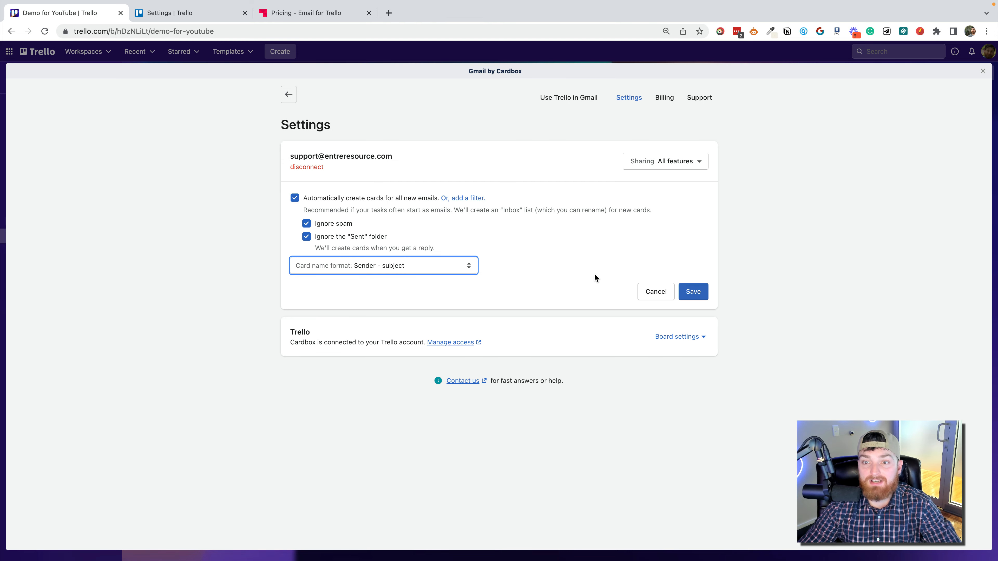
Review the Trello board settings, including the list order options for new cards.
left_click(682, 337)
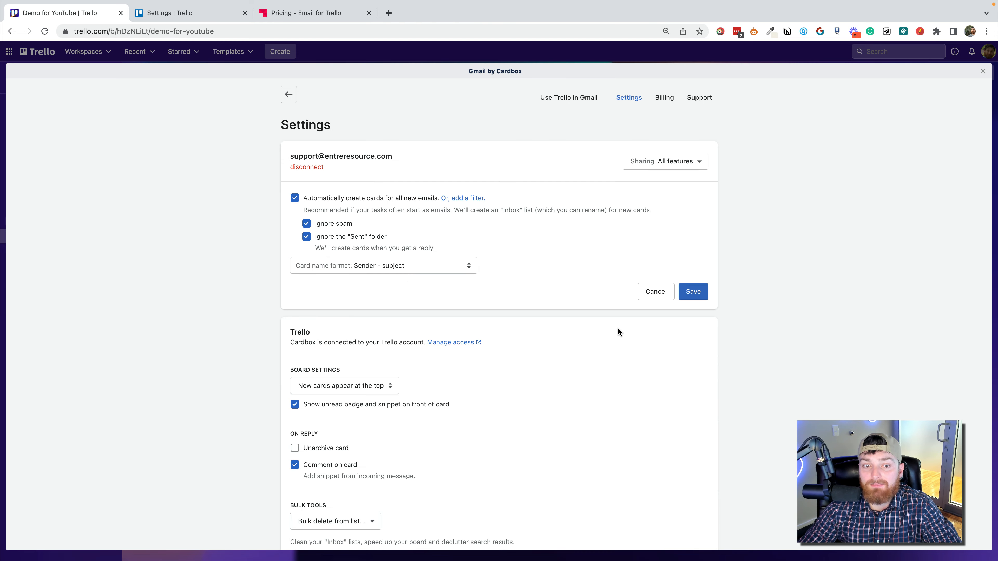
scroll(595, 348, "down", 3)
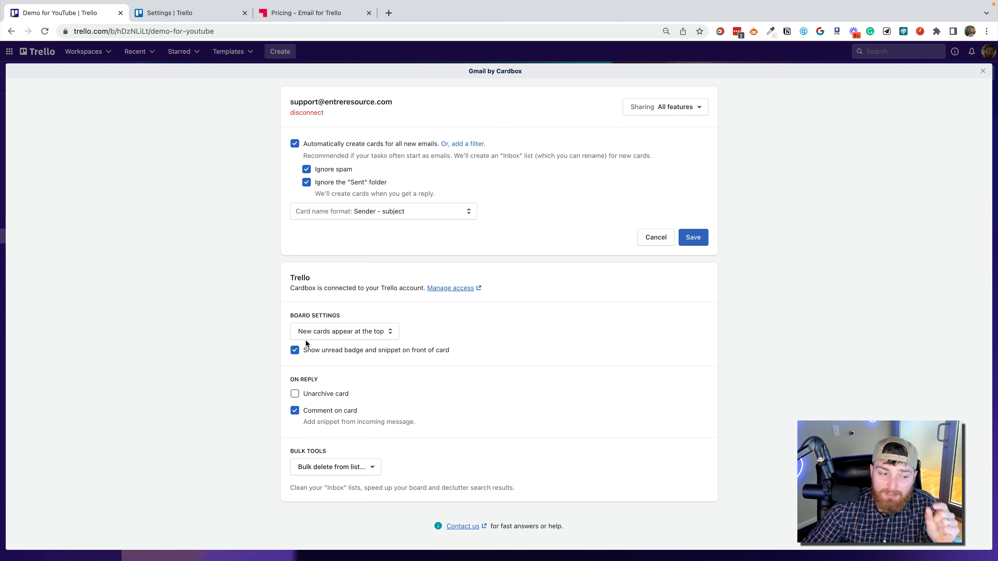
left_click(335, 335)
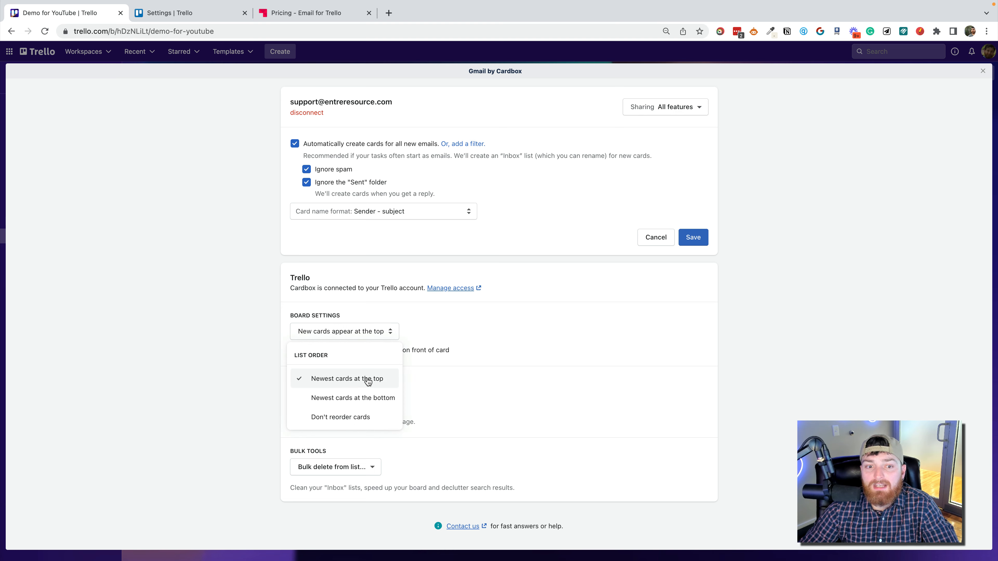
left_click(503, 368)
scroll(629, 322, "up", 2)
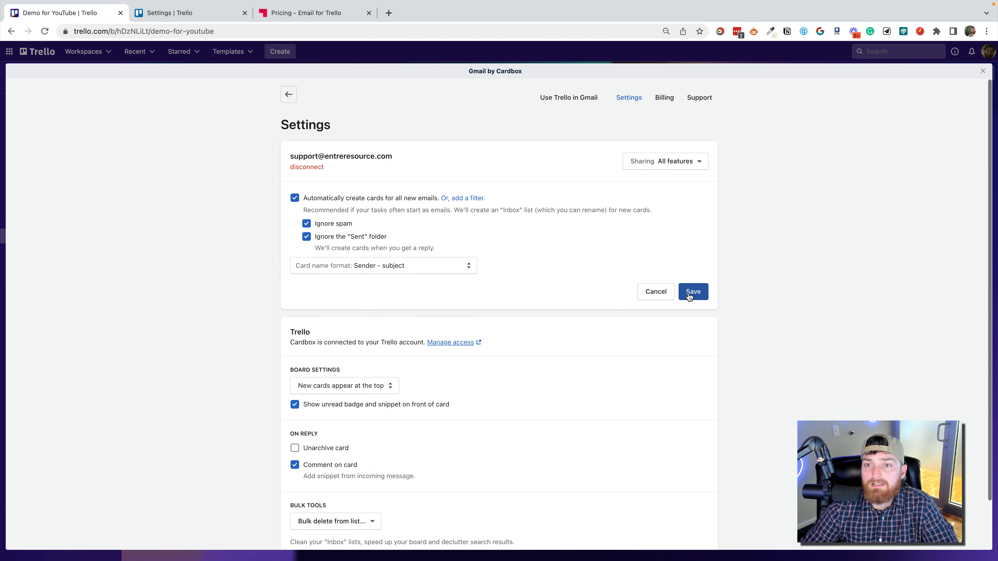
Save the inbox list settings and return to the board.
left_click(690, 292)
scroll(595, 338, "down", 1)
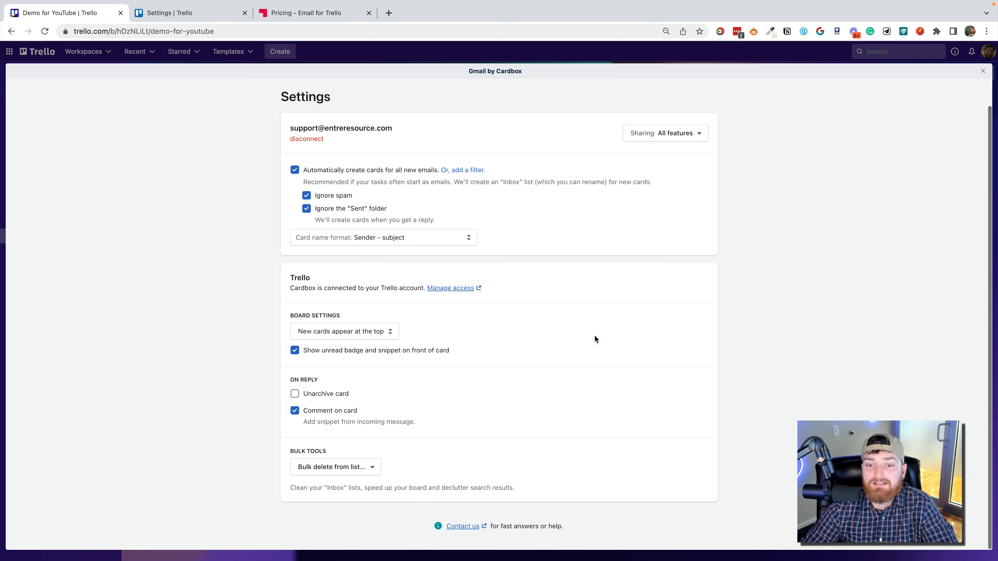
scroll(595, 339, "up", 1)
left_click(287, 94)
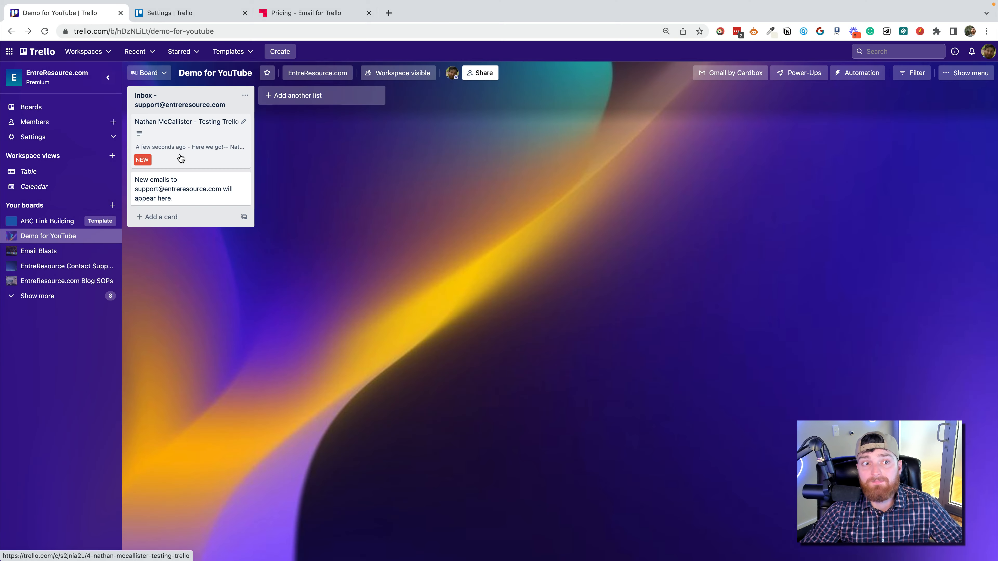
Open the Testing Trello email card and view its reply editor in Cardbox.
left_click(178, 156)
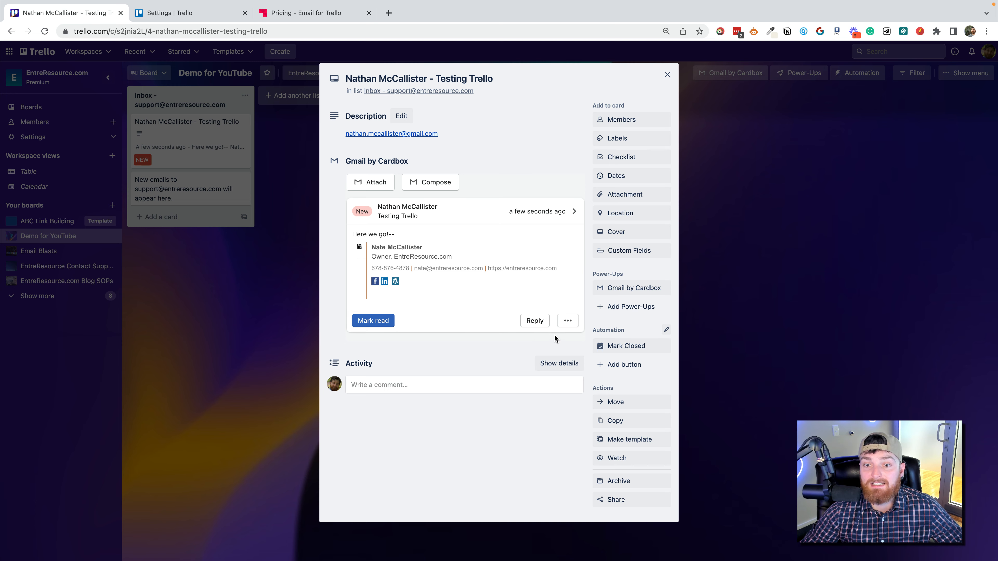
left_click(537, 317)
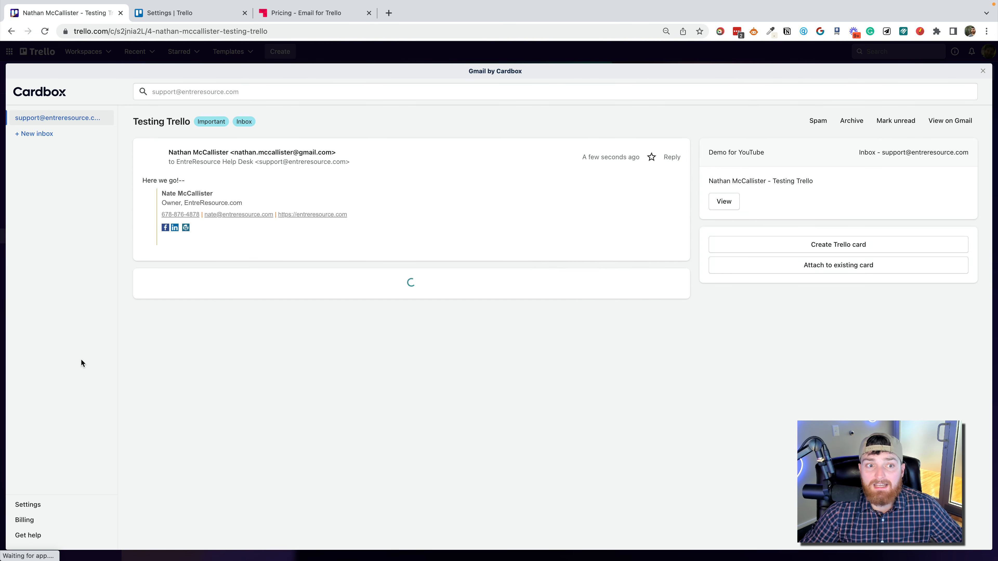
left_click(982, 73)
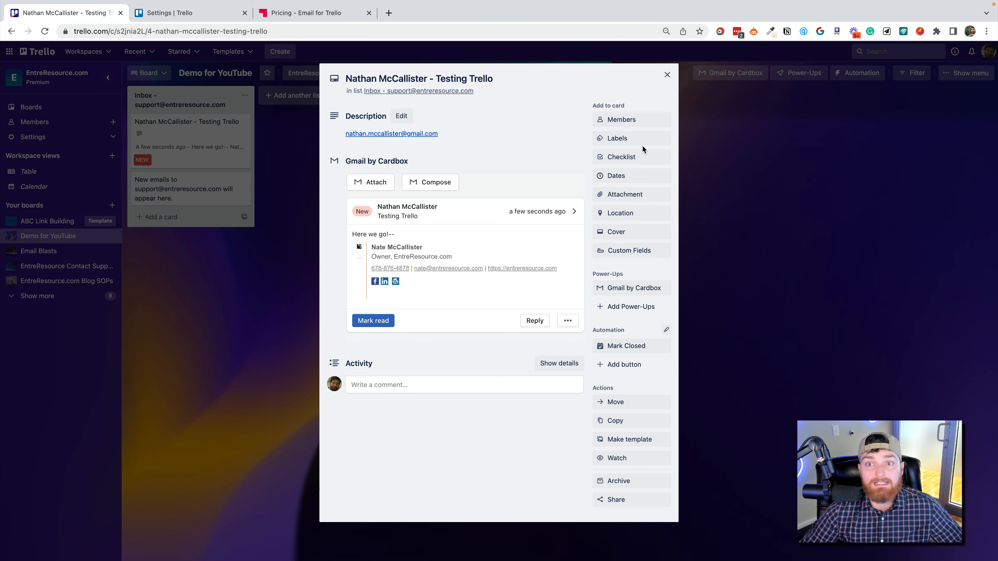
Check the label and member options of the Testing Trello card and close the card.
left_click(634, 141)
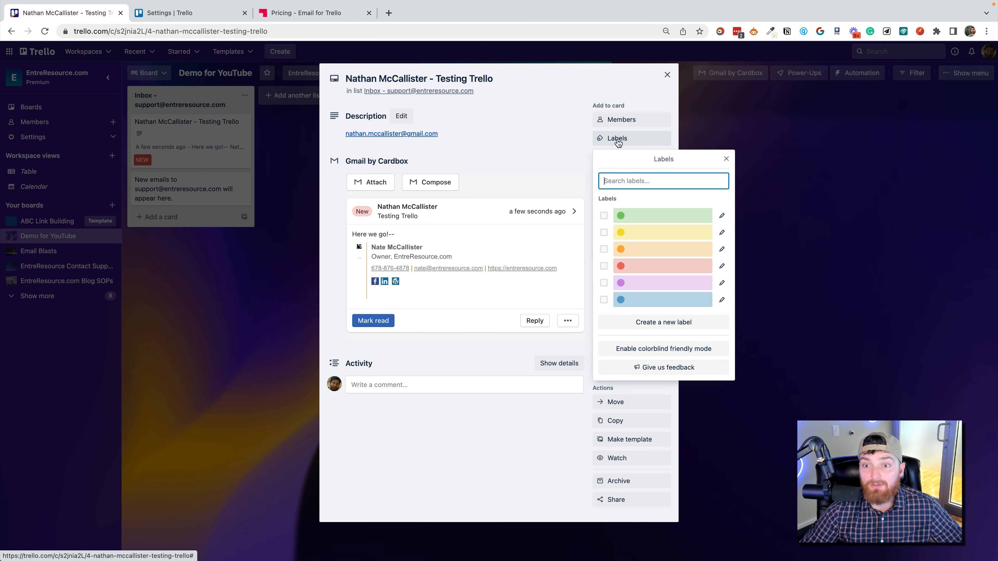
left_click(537, 139)
left_click(625, 119)
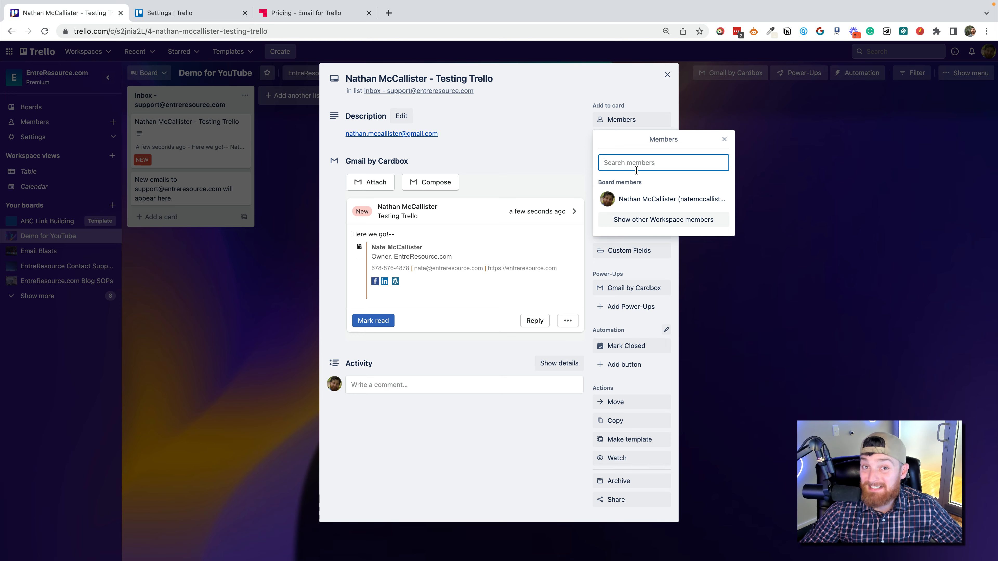
left_click(576, 129)
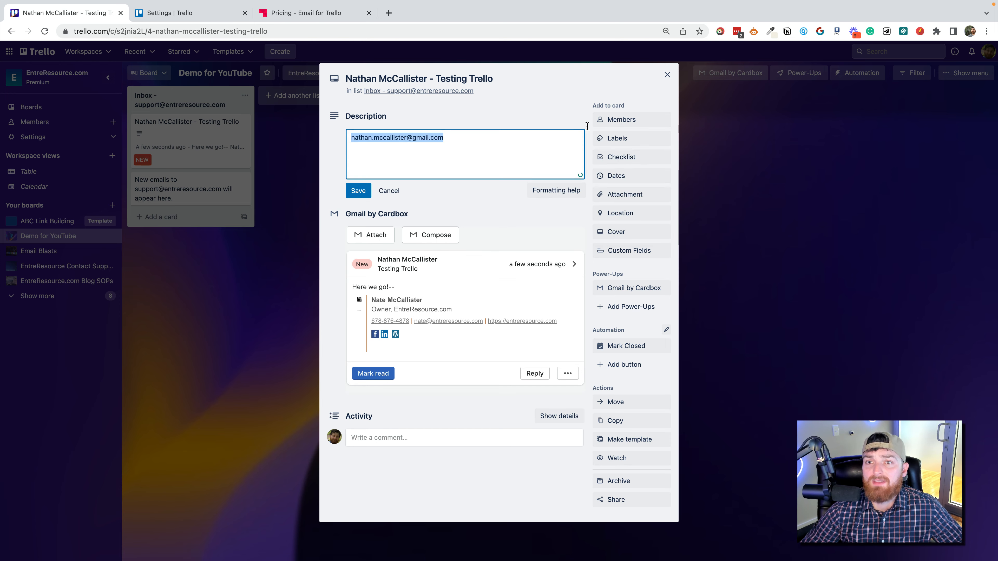
left_click(665, 75)
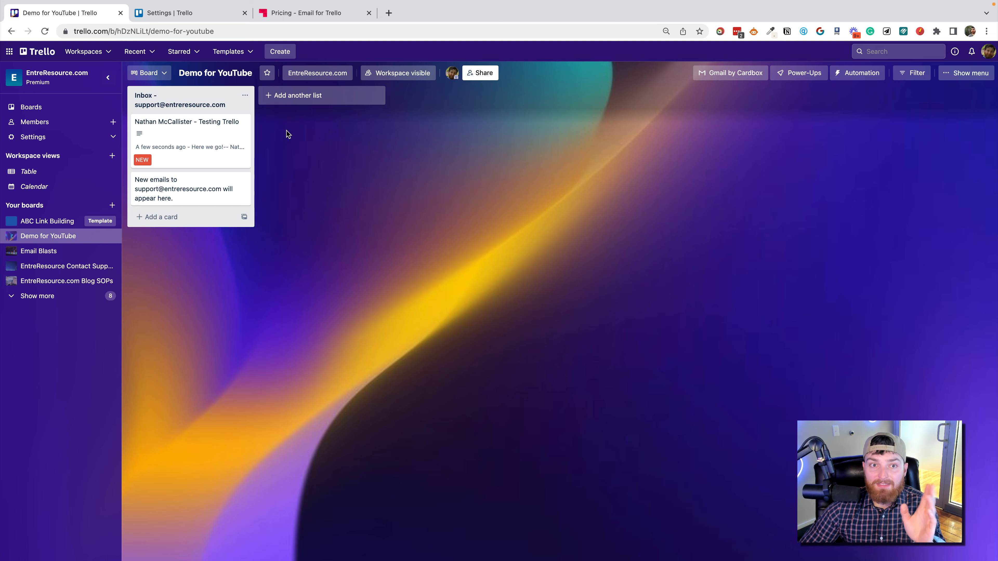
Create a share link for the board and look up a workspace guest by name in the sharing dialog.
left_click(481, 74)
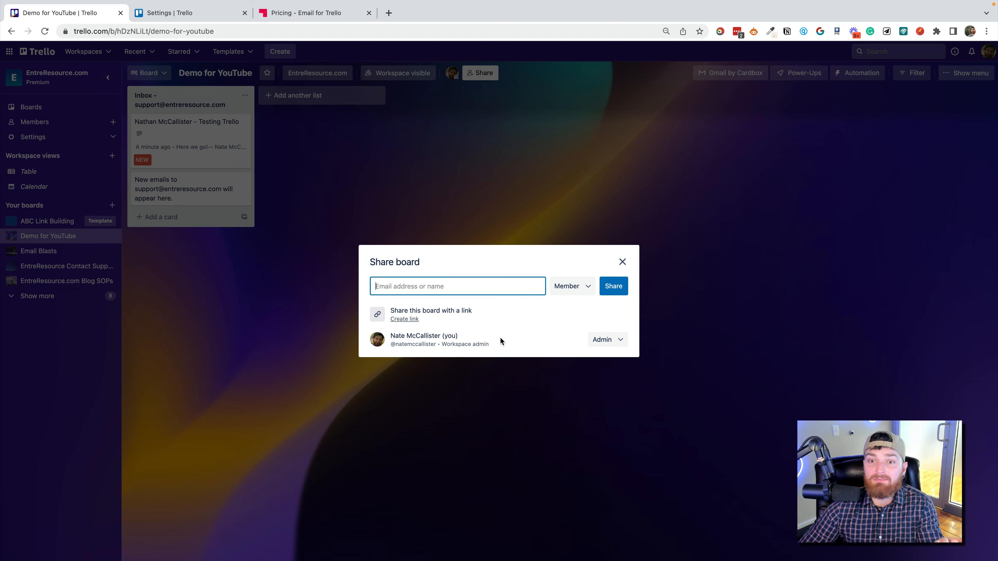
left_click(403, 320)
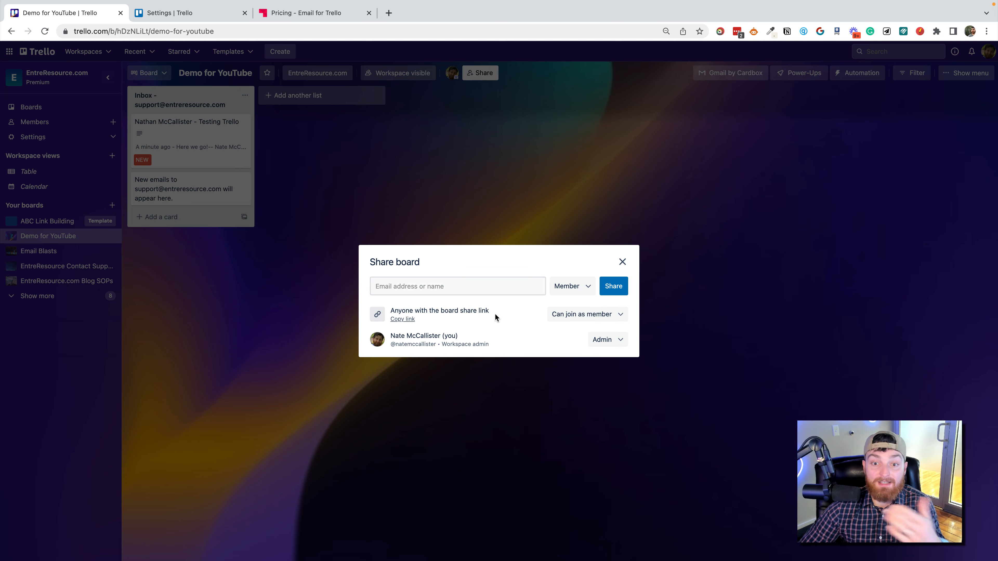
left_click(489, 286)
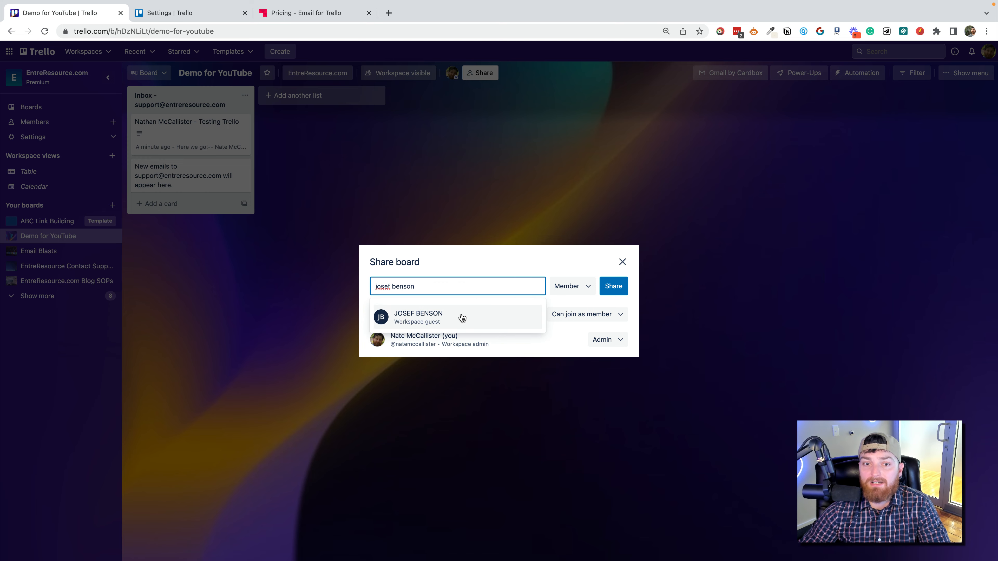
left_click(462, 316)
left_click(432, 263)
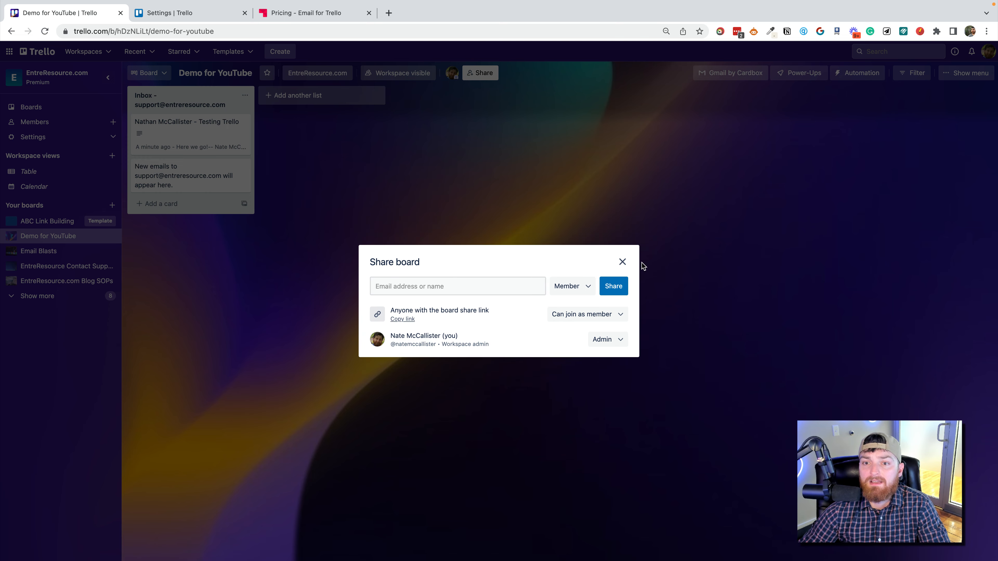
left_click(622, 263)
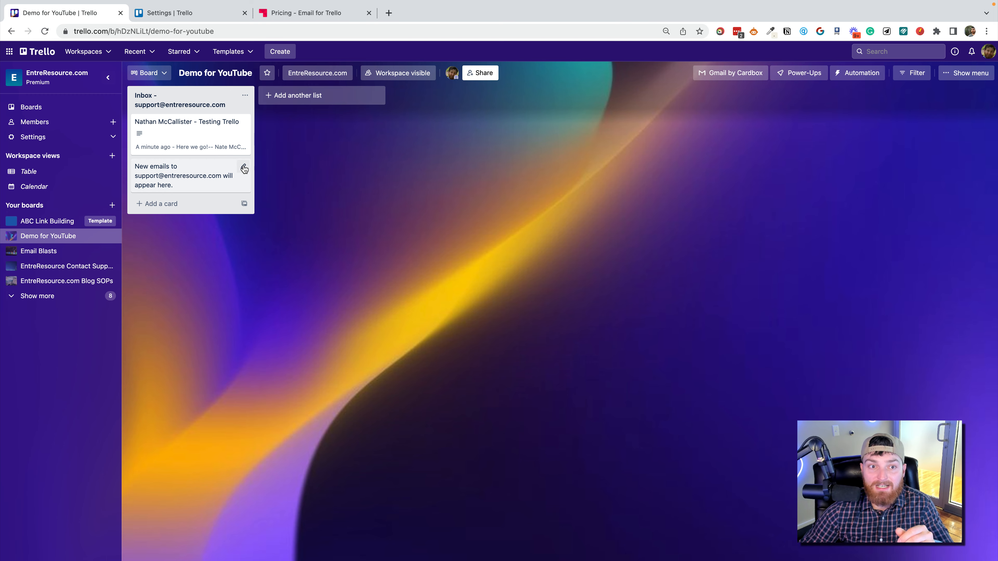
Archive the placeholder card about new emails in the Inbox list.
left_click(243, 168)
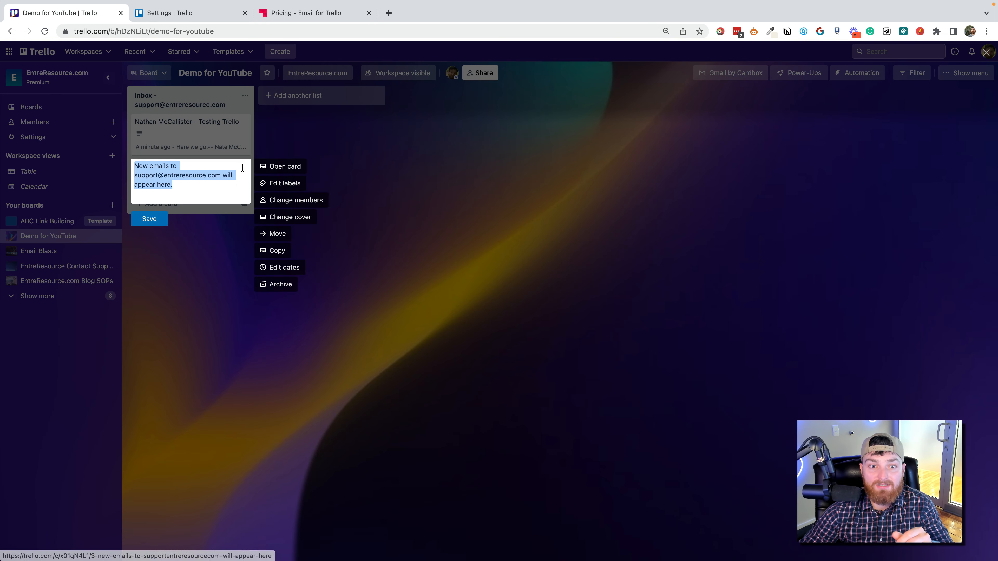
left_click(283, 285)
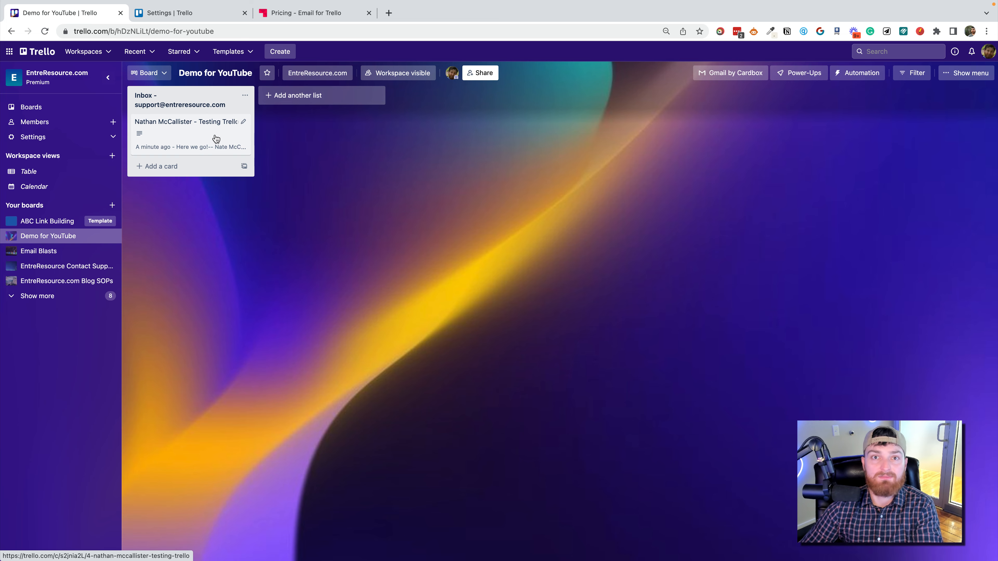
Add a list titled "Replied (Waiting)" and another titled "Replied (Needs …)" with the board owner's first name.
left_click(331, 97)
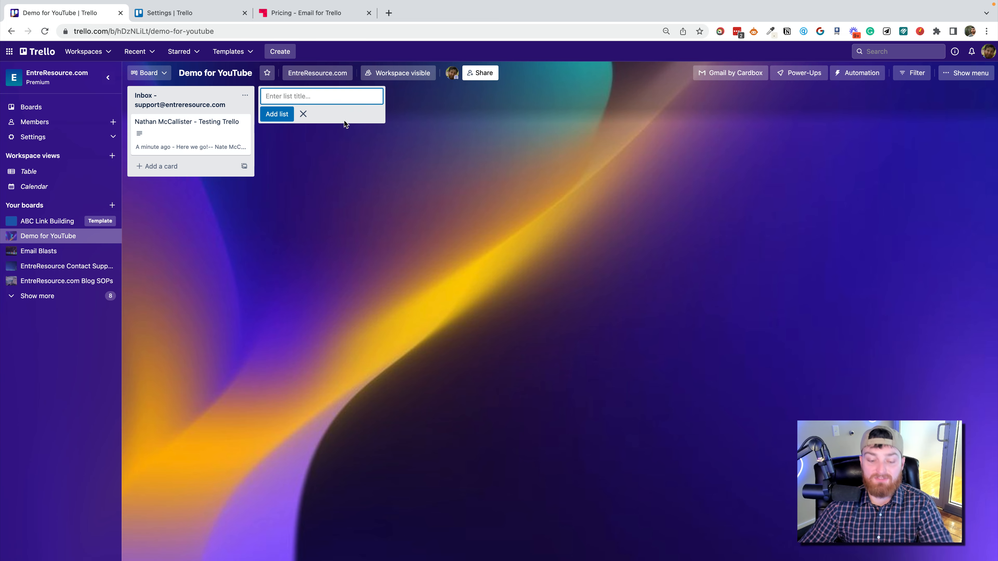
type("Replied (Waiting")
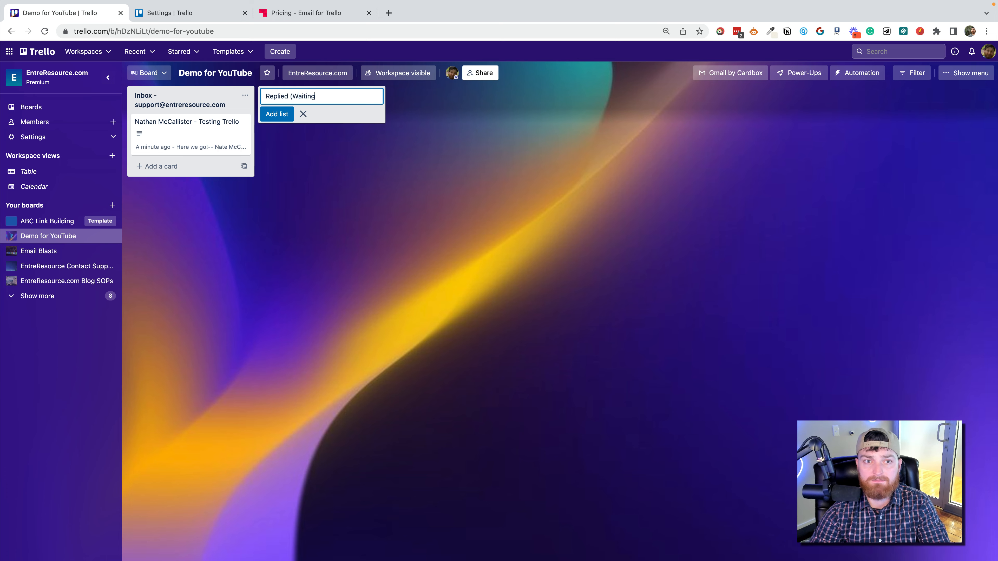
left_click(284, 115)
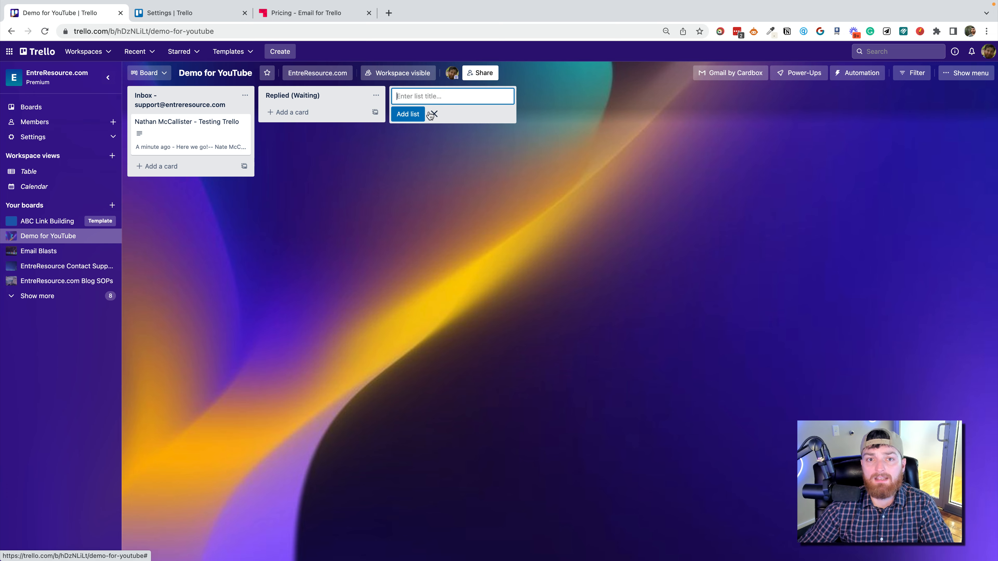
type("Repl")
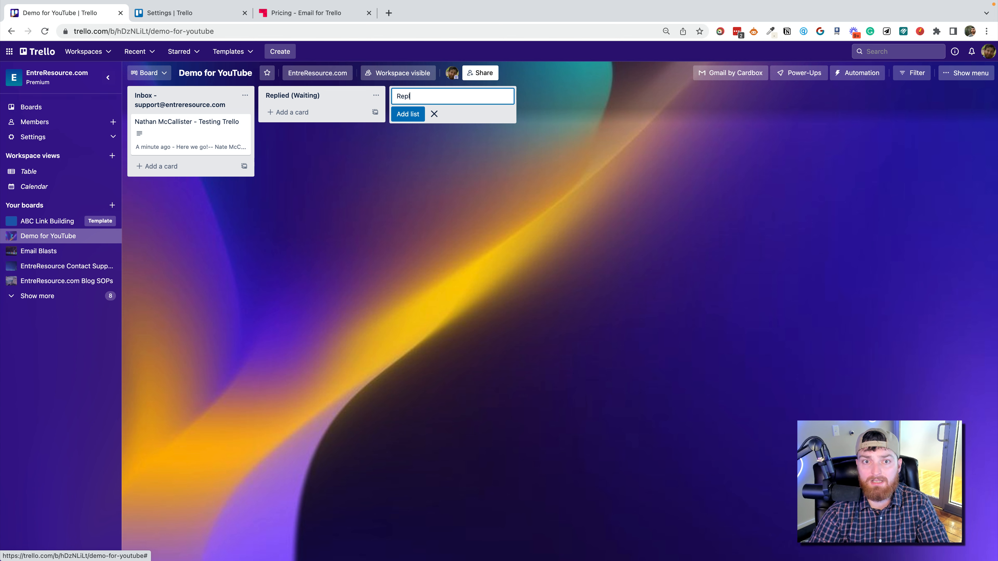
type("ied (Needs Nate")
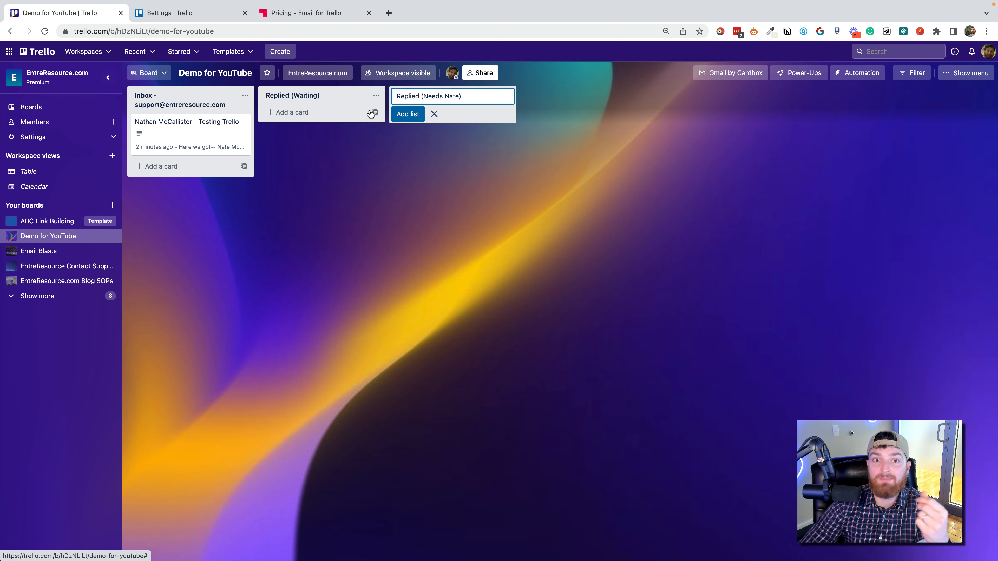
left_click(407, 114)
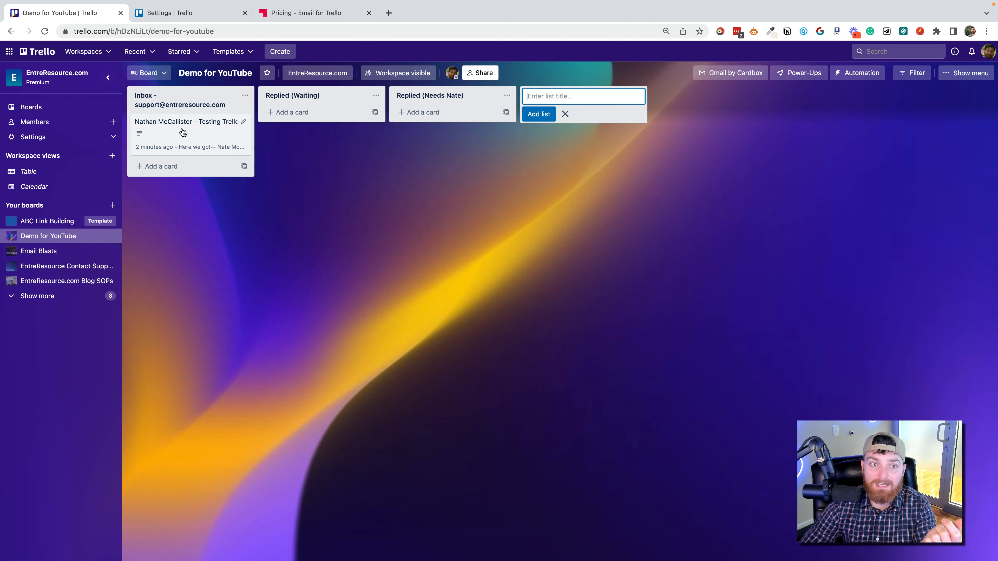
Add a list titled "Unsure" after the Replied lists and archive that list again.
left_click_drag(182, 131, 454, 140)
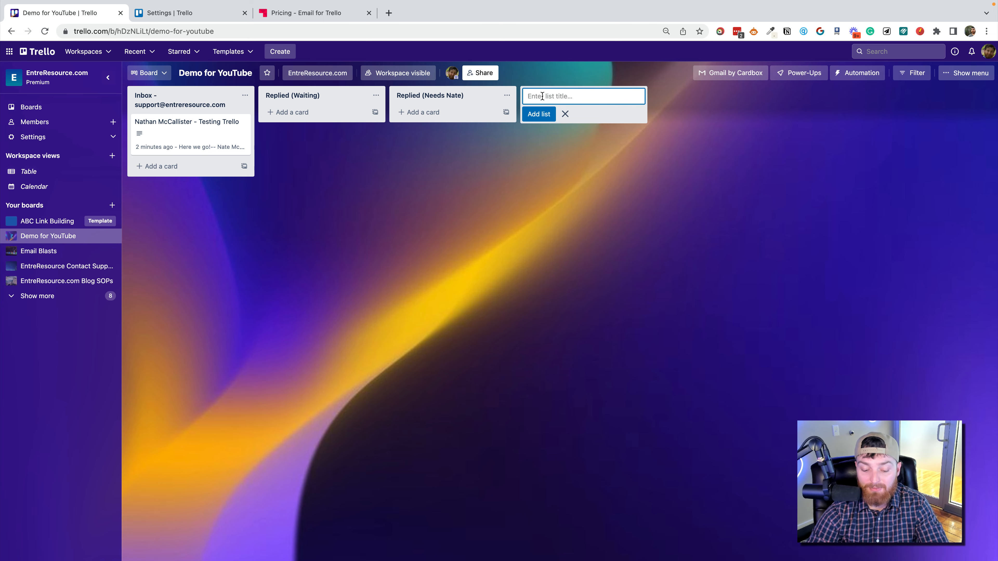
type("Unsure")
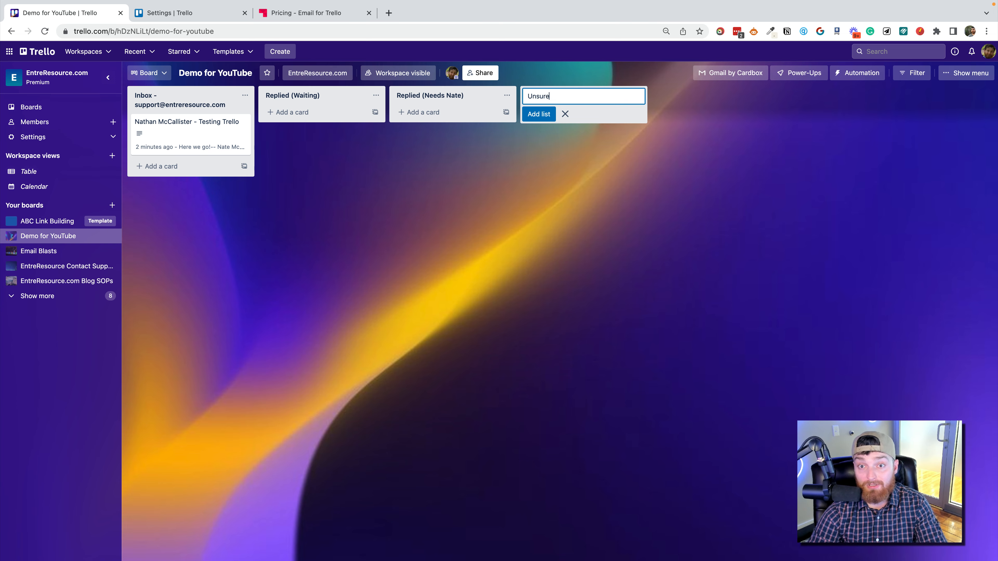
key("Return")
mouse_move(185, 128)
left_mouse_down()
mouse_move(534, 128)
mouse_move(545, 118)
mouse_move(183, 124)
left_mouse_up()
left_click(638, 95)
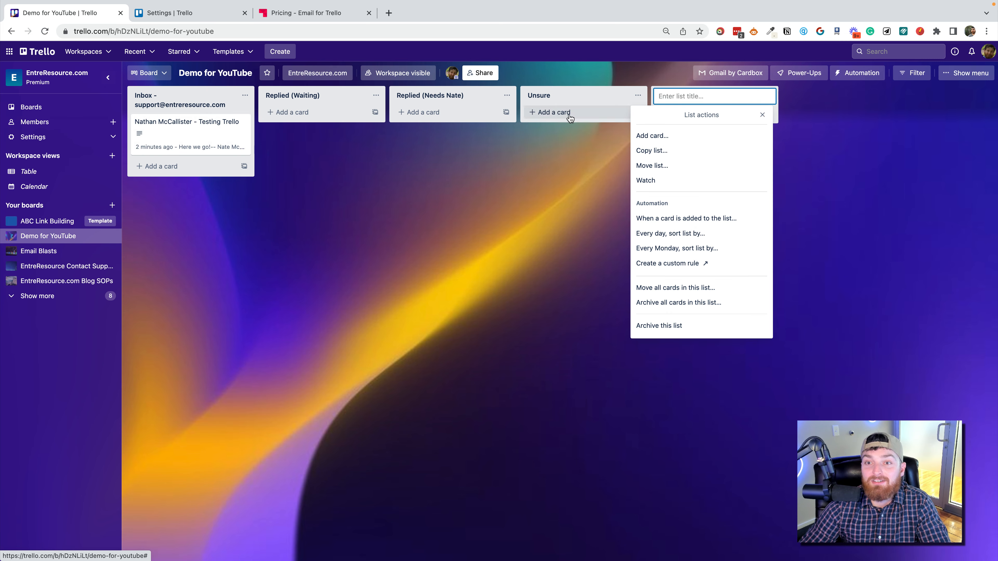
left_click(667, 326)
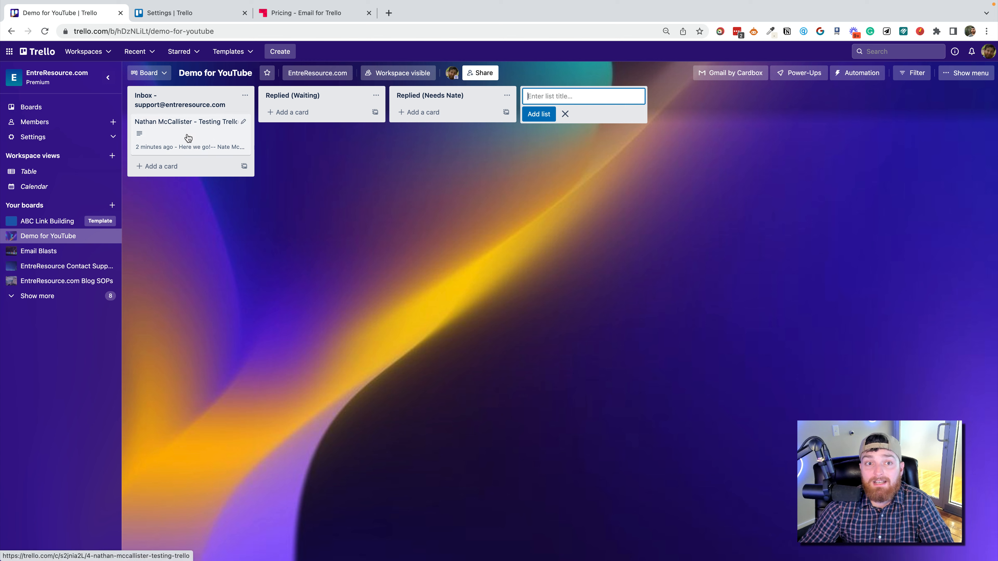
Move the Testing Trello card from the Inbox list to the Replied (Waiting) list.
left_click_drag(236, 140, 294, 162)
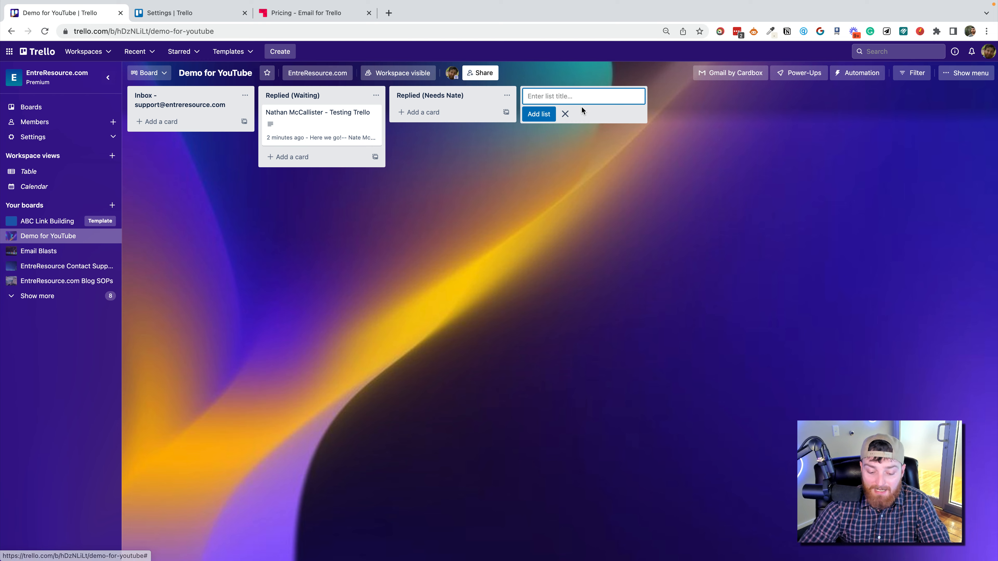
Add a list titled "Complete" after the Replied lists and move the Testing Trello card into it.
type("Cm")
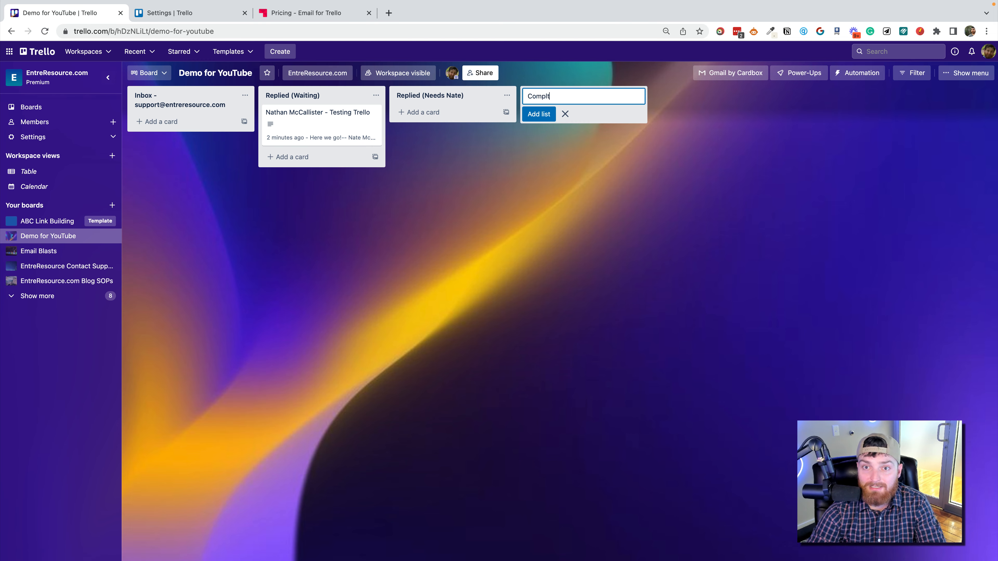
key("Return")
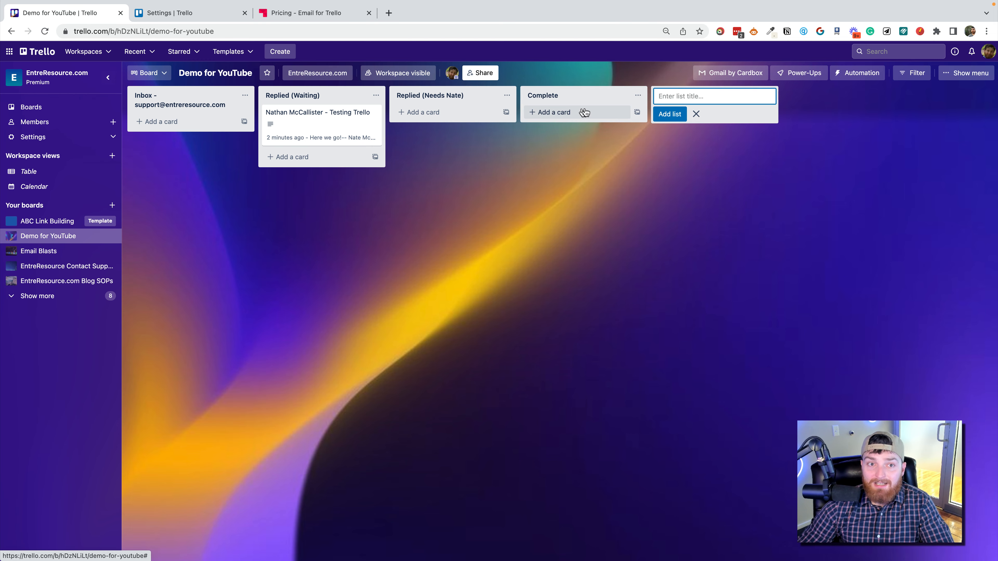
left_click_drag(341, 123, 611, 125)
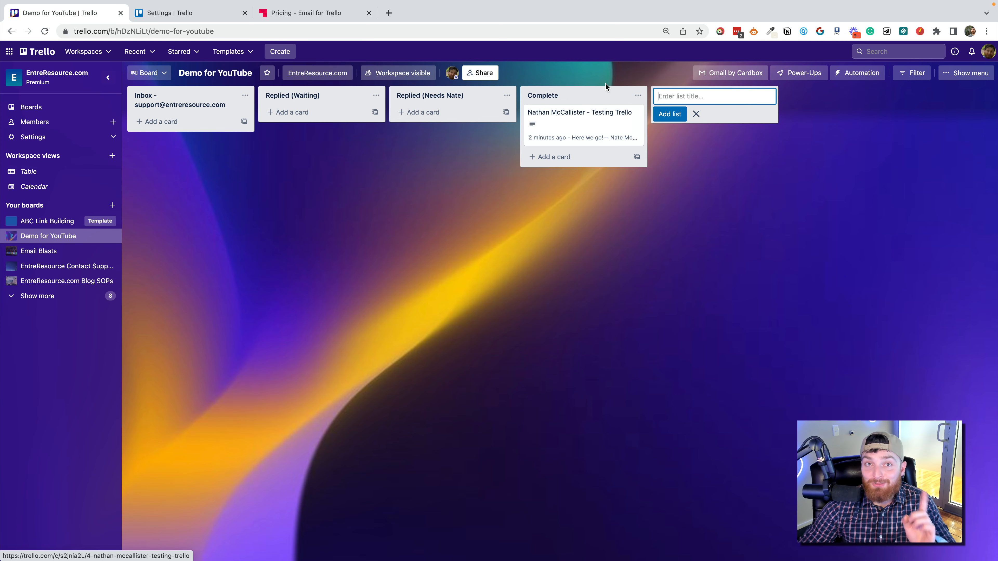
Append the firework sparkler emoji to the title of the Complete list.
left_click(638, 95)
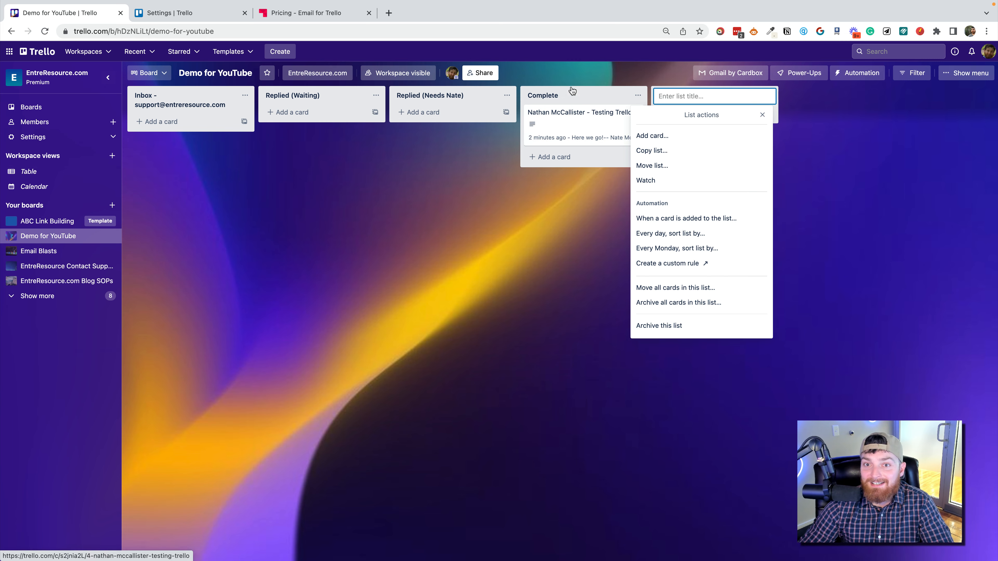
left_click(574, 96)
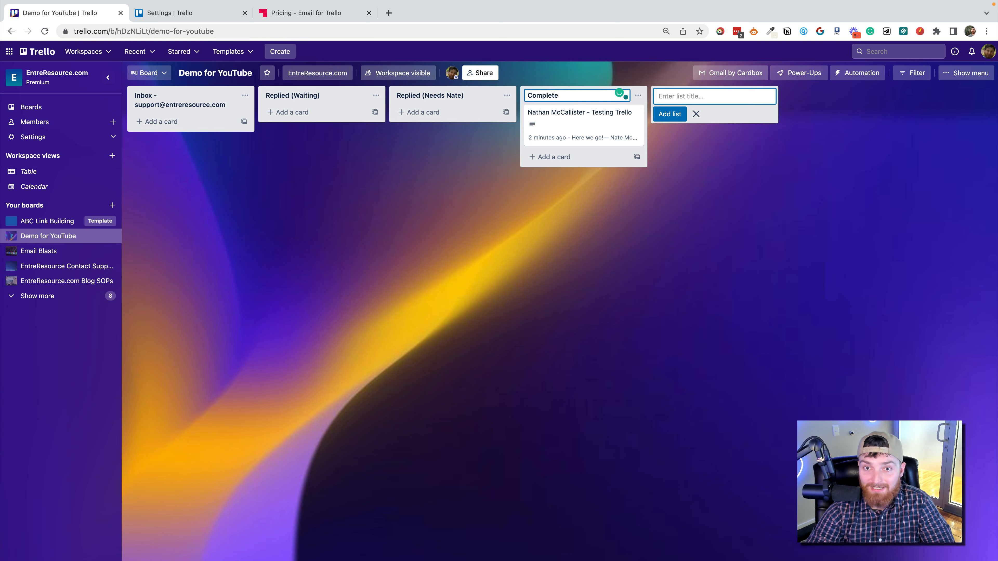
key("ctrl+super+space")
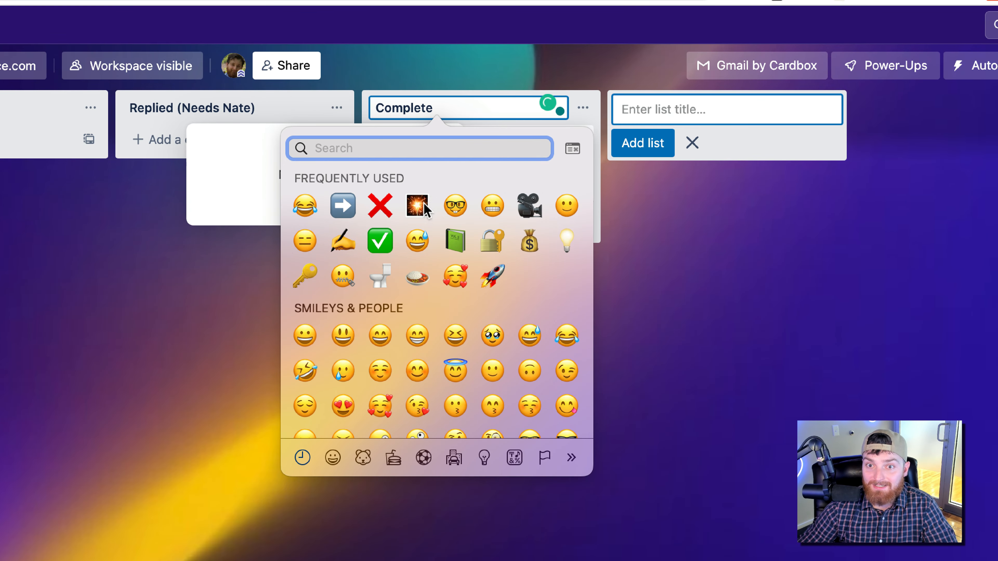
left_click(427, 203)
left_click(509, 305)
left_click_drag(485, 182, 440, 165)
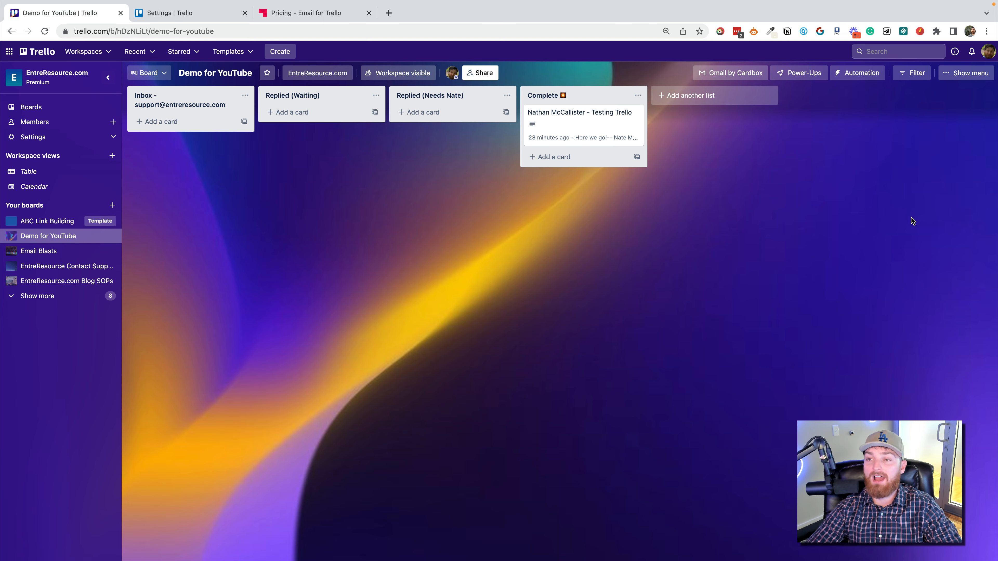
Open the board's Power-Ups directory and browse the featured Power-Ups, Trello Integrations and Essential Power-Ups.
left_click(800, 73)
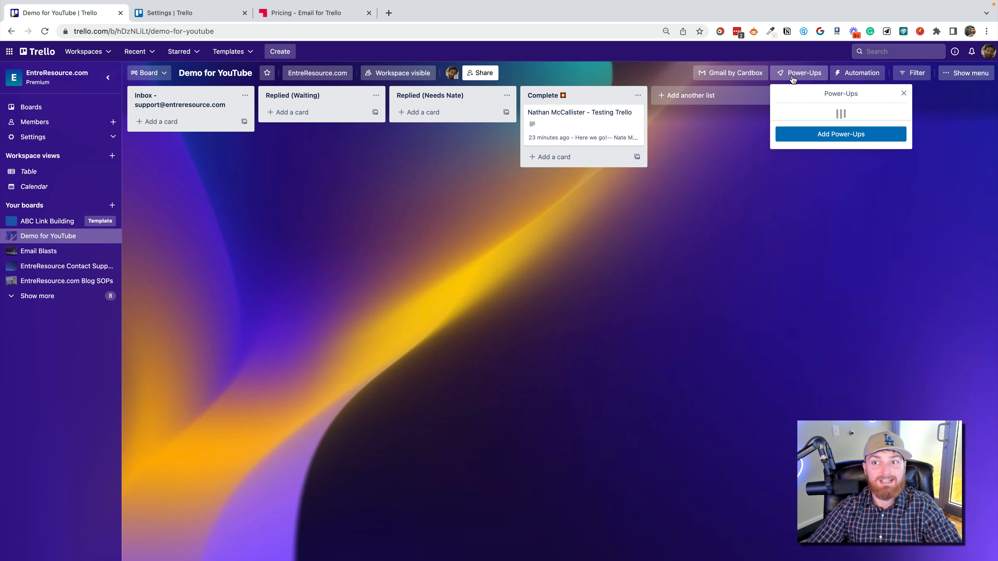
left_click(862, 251)
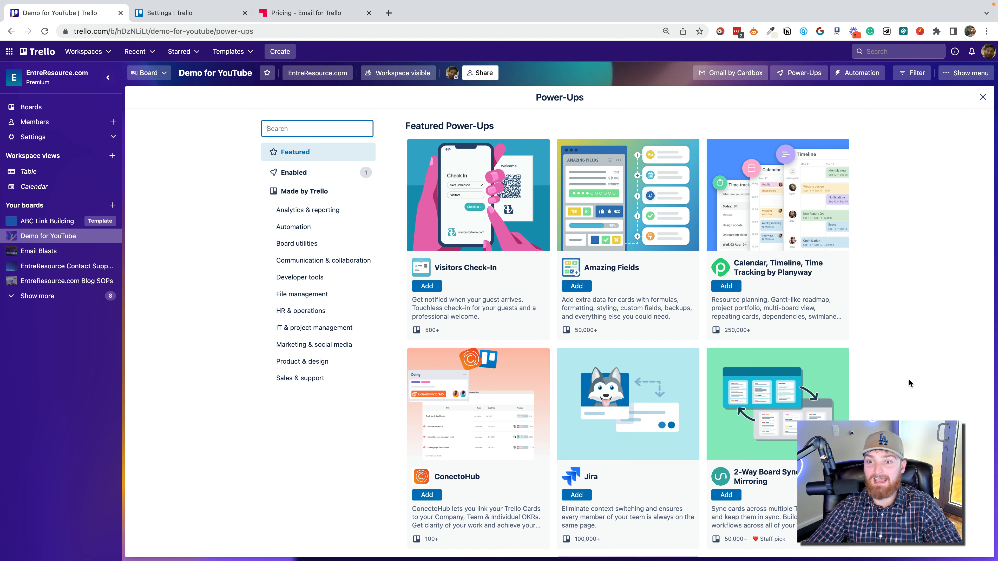
scroll(730, 341, "down", 3)
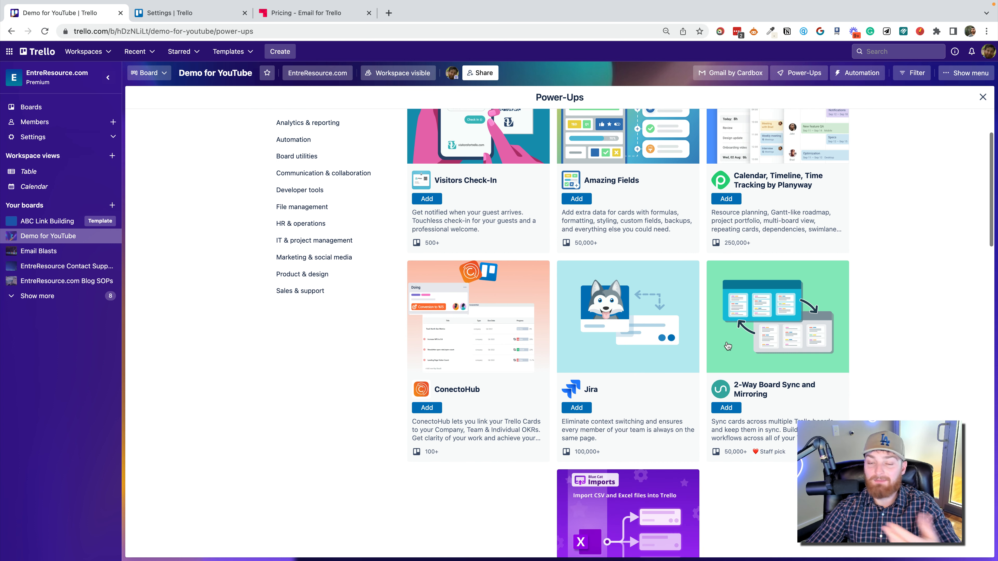
scroll(723, 348, "down", 3)
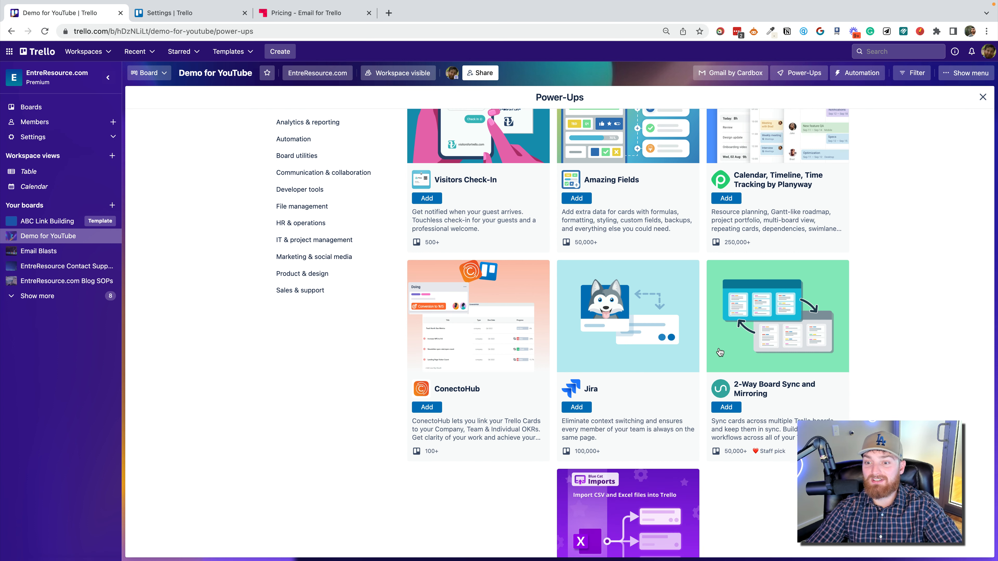
scroll(719, 353, "down", 15)
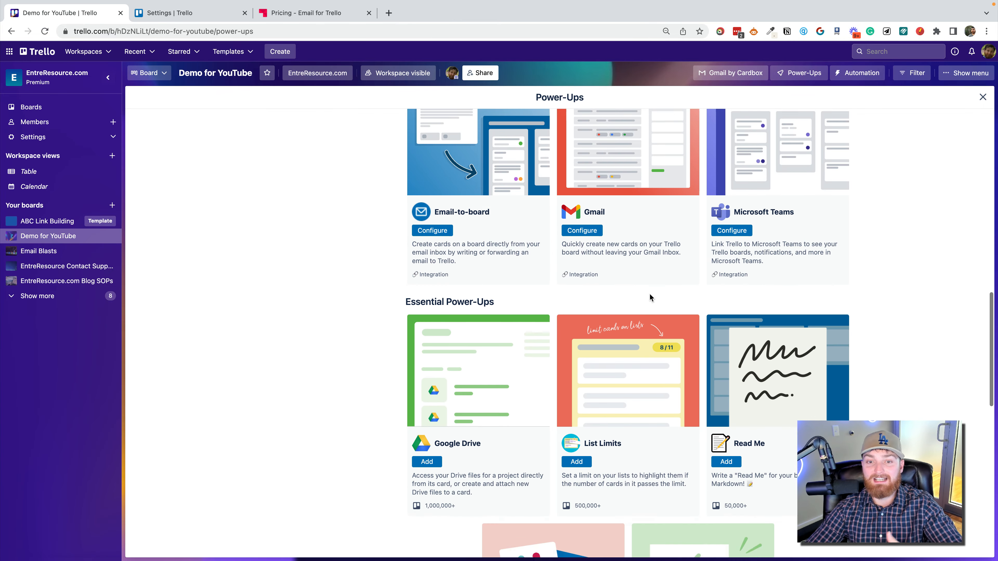
scroll(644, 300, "up", 9)
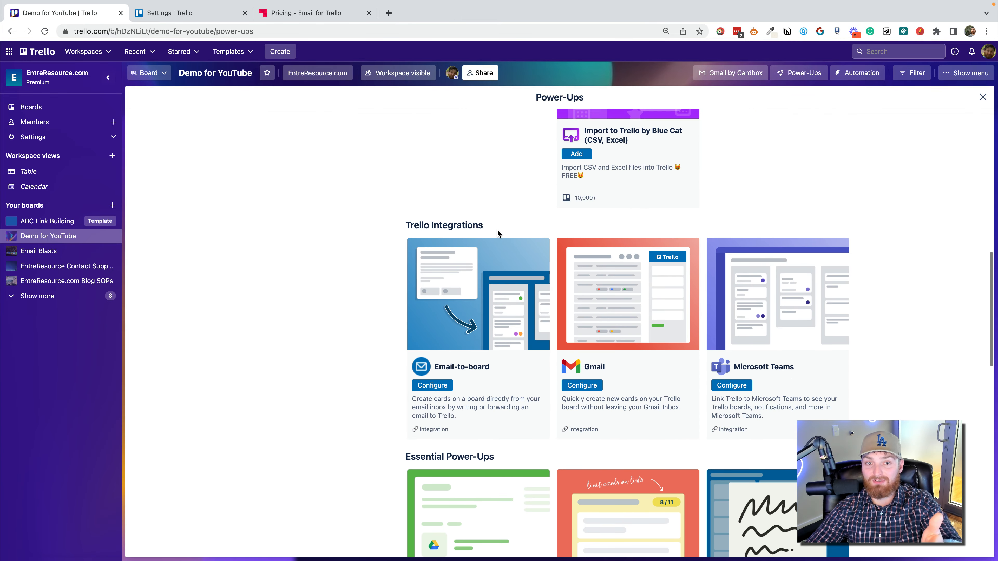